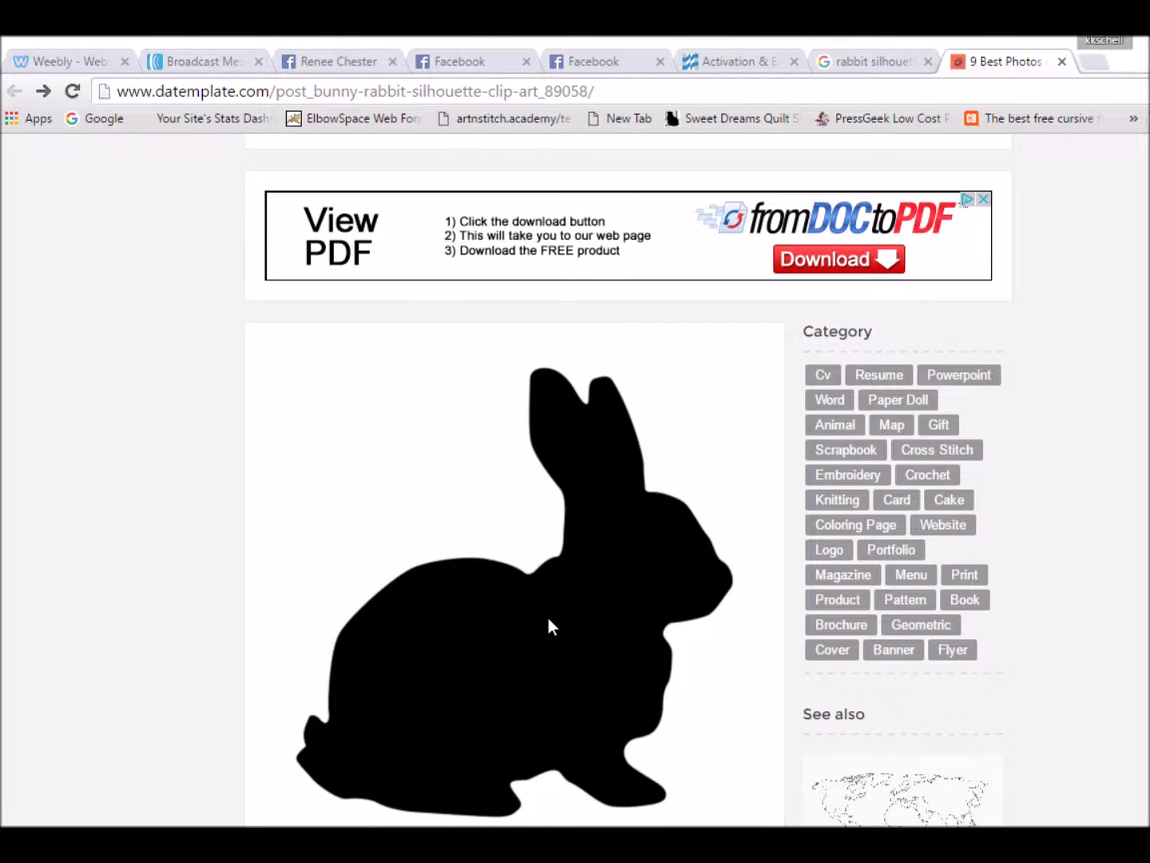
Step: Save the rabbit silhouette picture to the My EQ7 Images folder as free-printable-rabbit-silhouette_89059 (1).jpg
{"action": "right_click", "coordinate": [493, 627]}
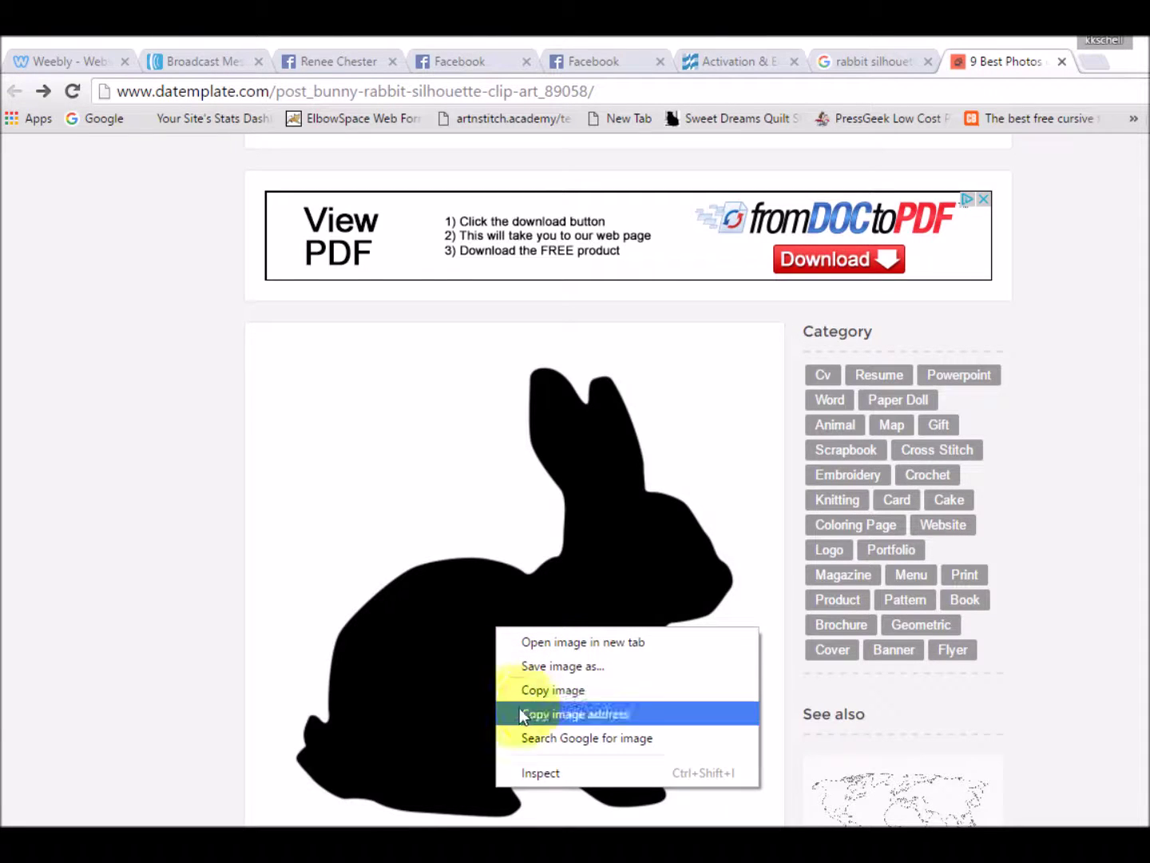
{"action": "left_click", "coordinate": [566, 668]}
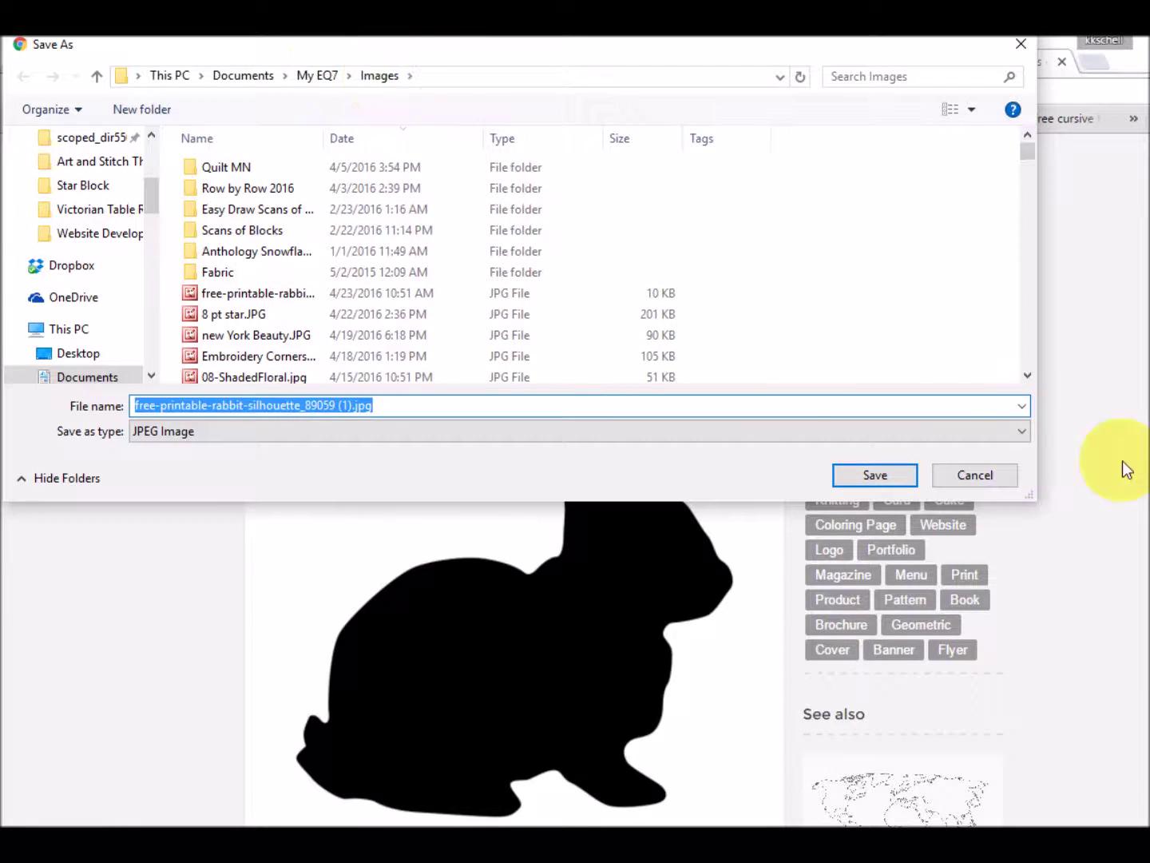
{"action": "left_click", "coordinate": [870, 476]}
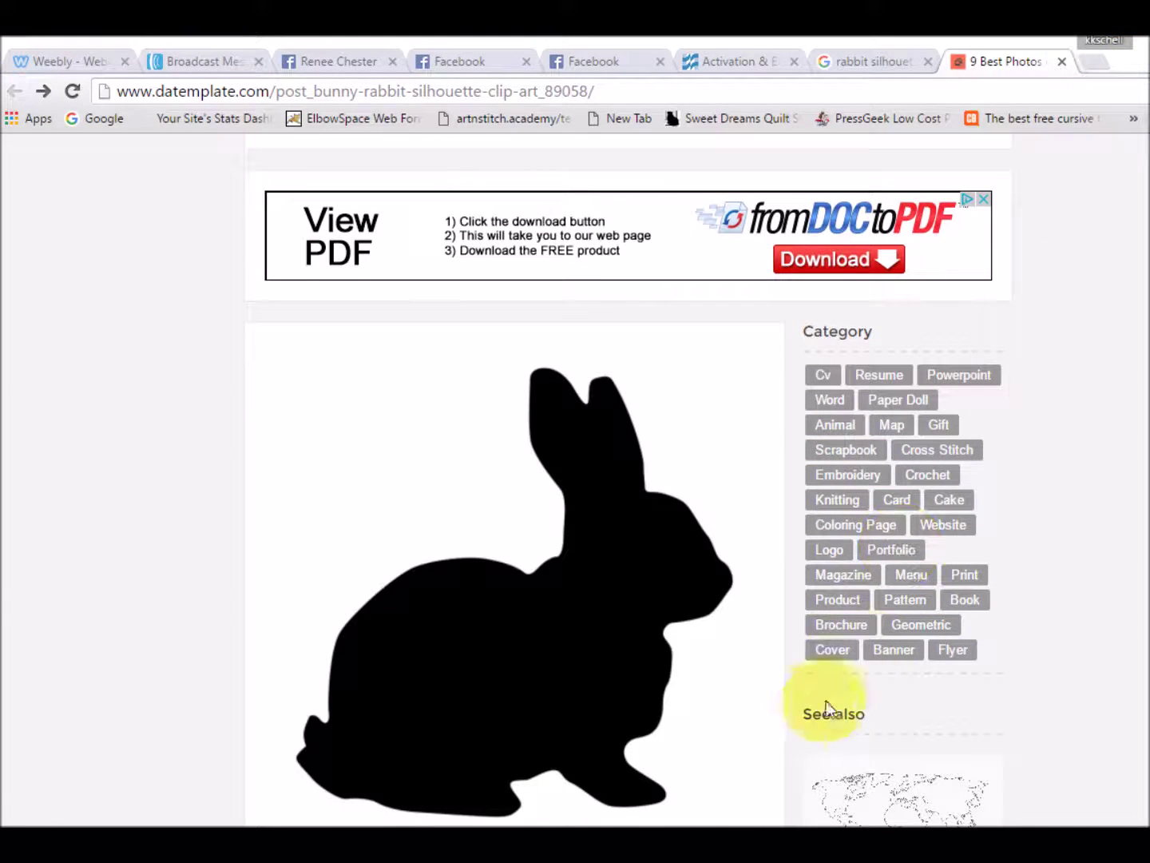
Step: Switch to the untitled EQ7 project and start a new PatchDraw Block
{"action": "mouse_move", "coordinate": [715, 826]}
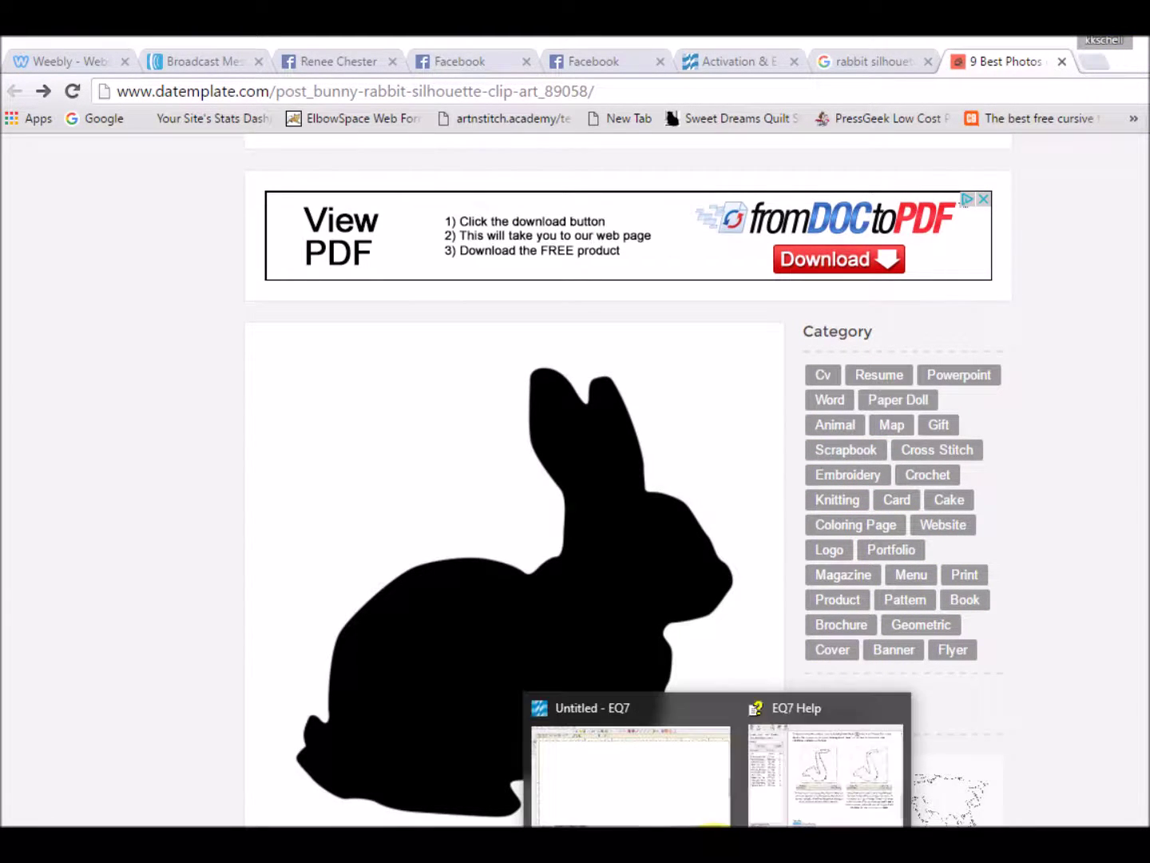
{"action": "left_click", "coordinate": [656, 776]}
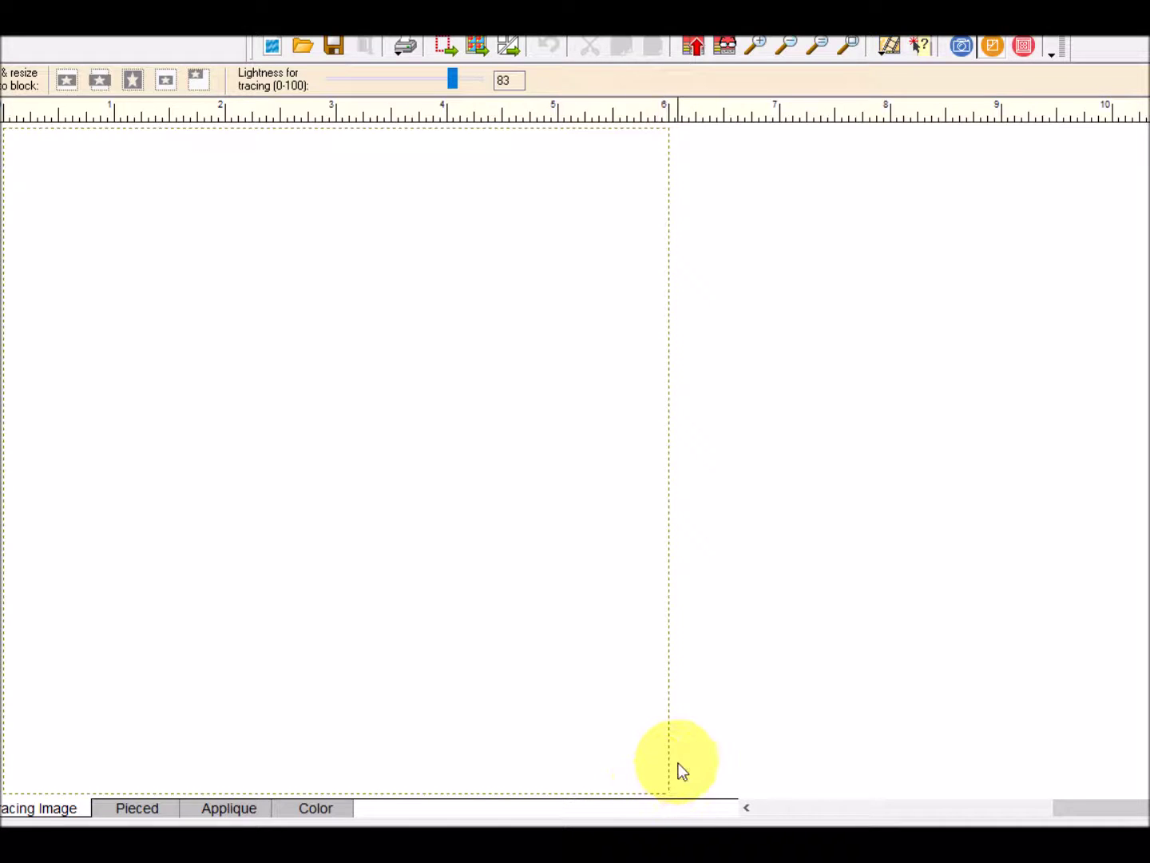
{"action": "key", "text": "super+Up"}
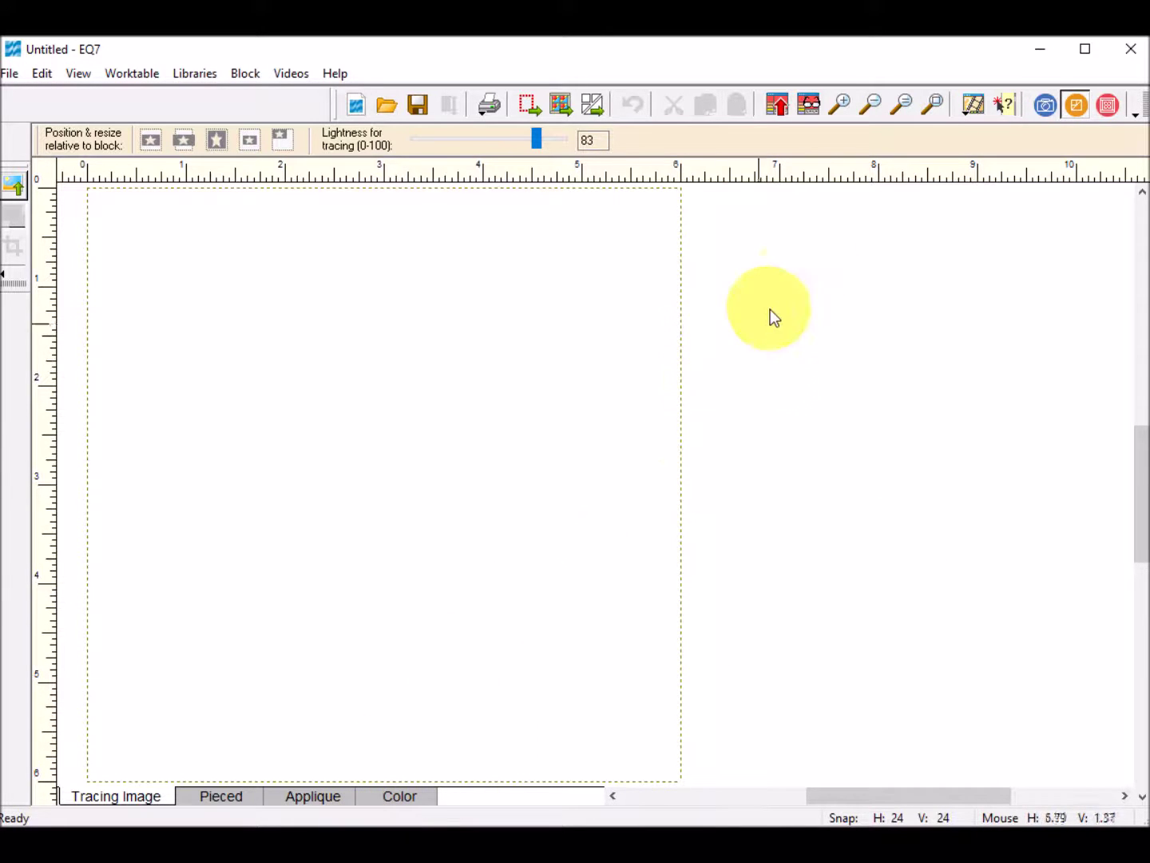
{"action": "left_click", "coordinate": [1077, 108]}
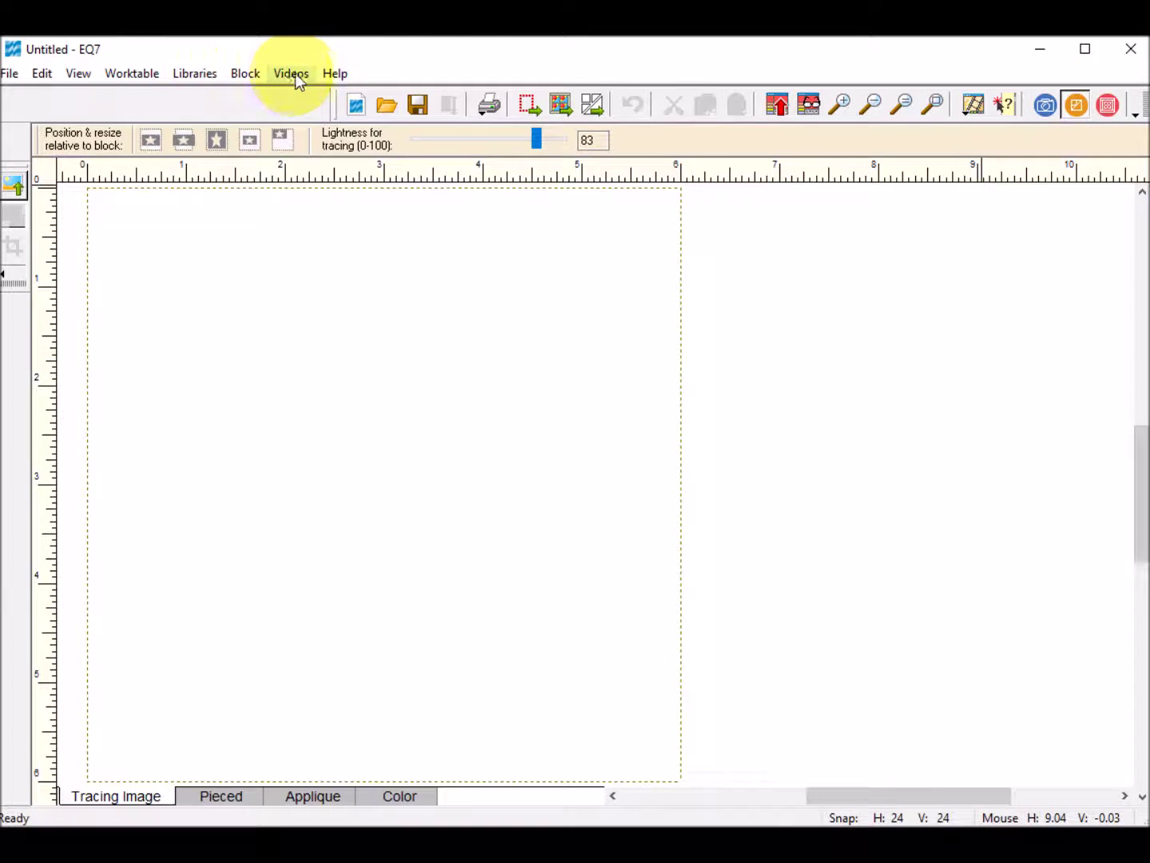
{"action": "left_click", "coordinate": [248, 76]}
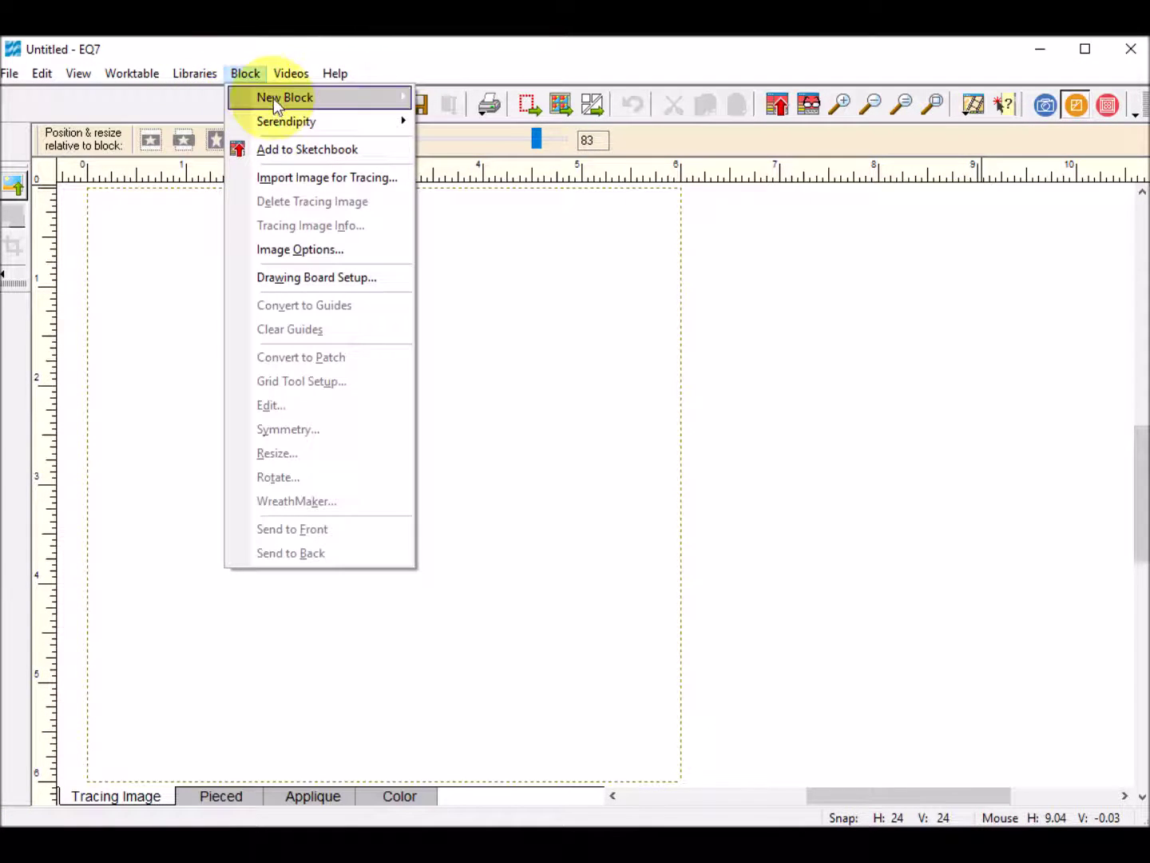
{"action": "mouse_move", "coordinate": [273, 97]}
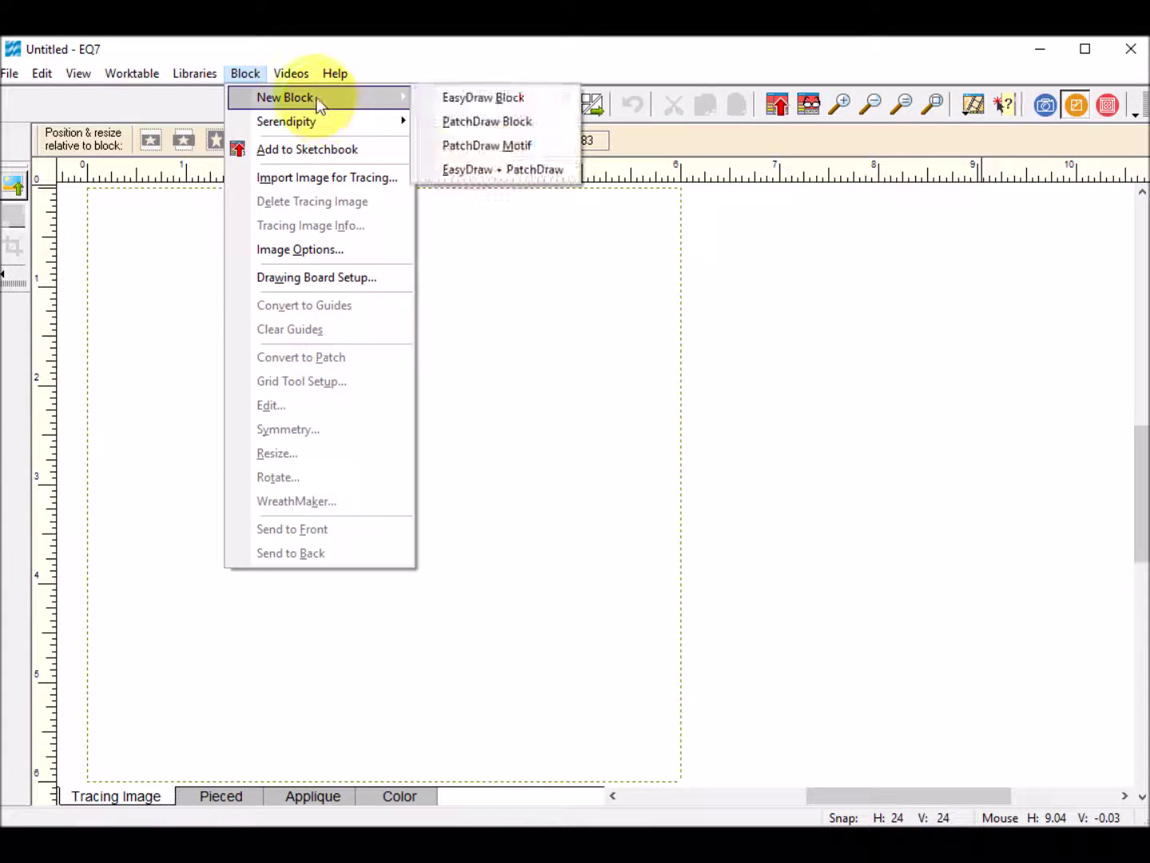
{"action": "left_click", "coordinate": [487, 120]}
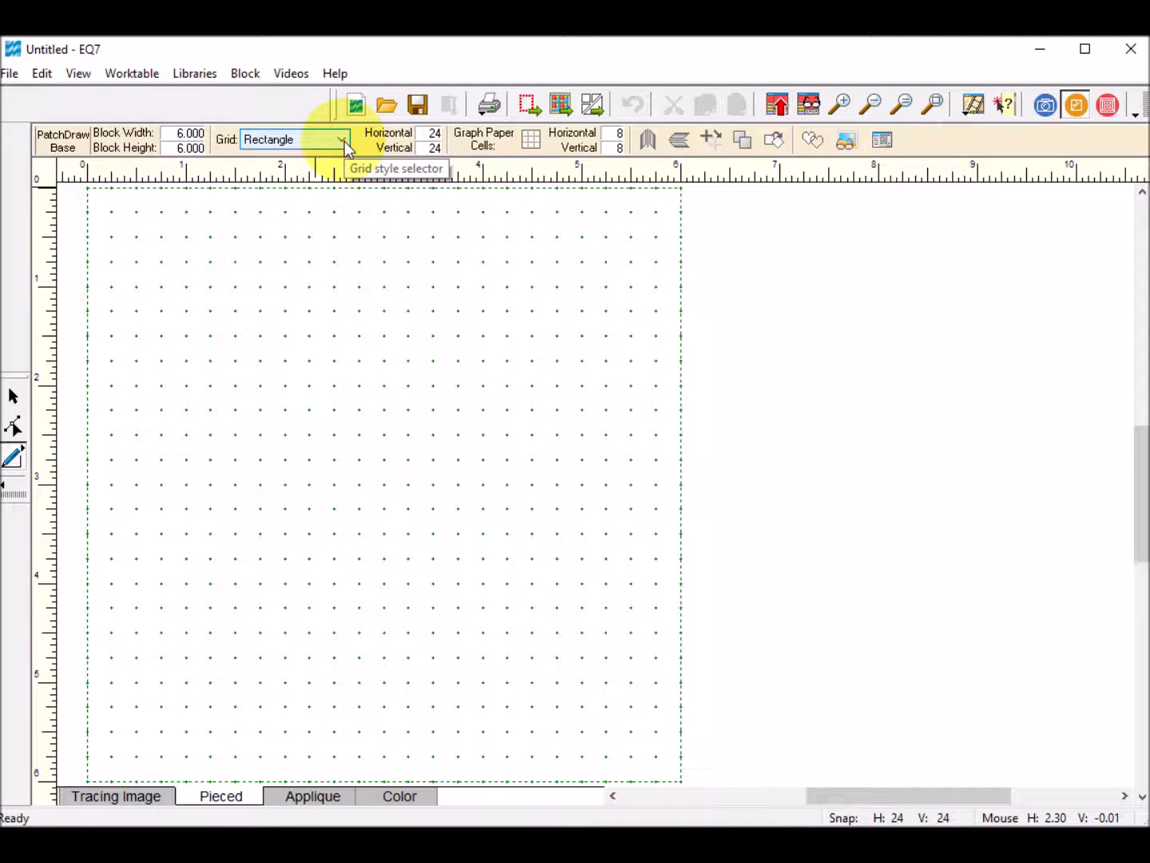
Step: Import free-printable-rabbit-silhouette_89059.jpg as the tracing image, filtering the Images folder to files dated April 23, 2016
{"action": "left_click", "coordinate": [135, 796]}
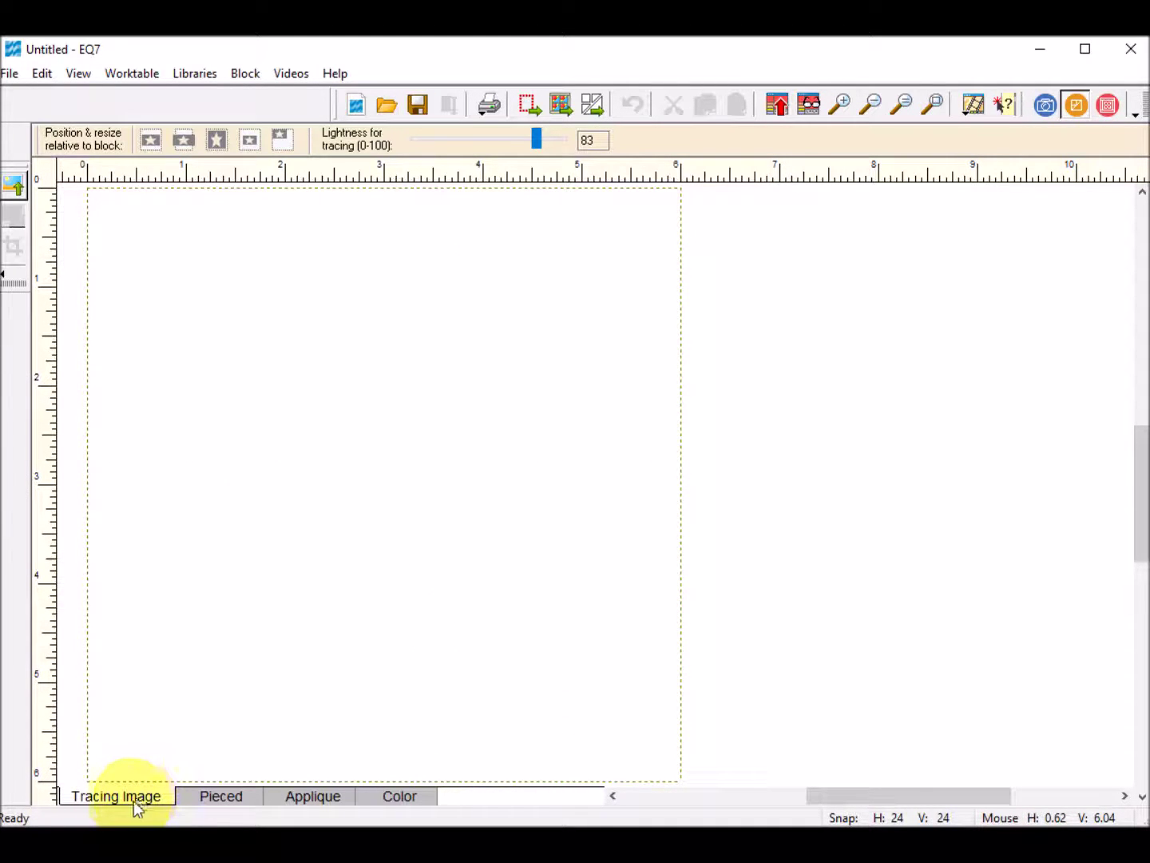
{"action": "left_click", "coordinate": [12, 189]}
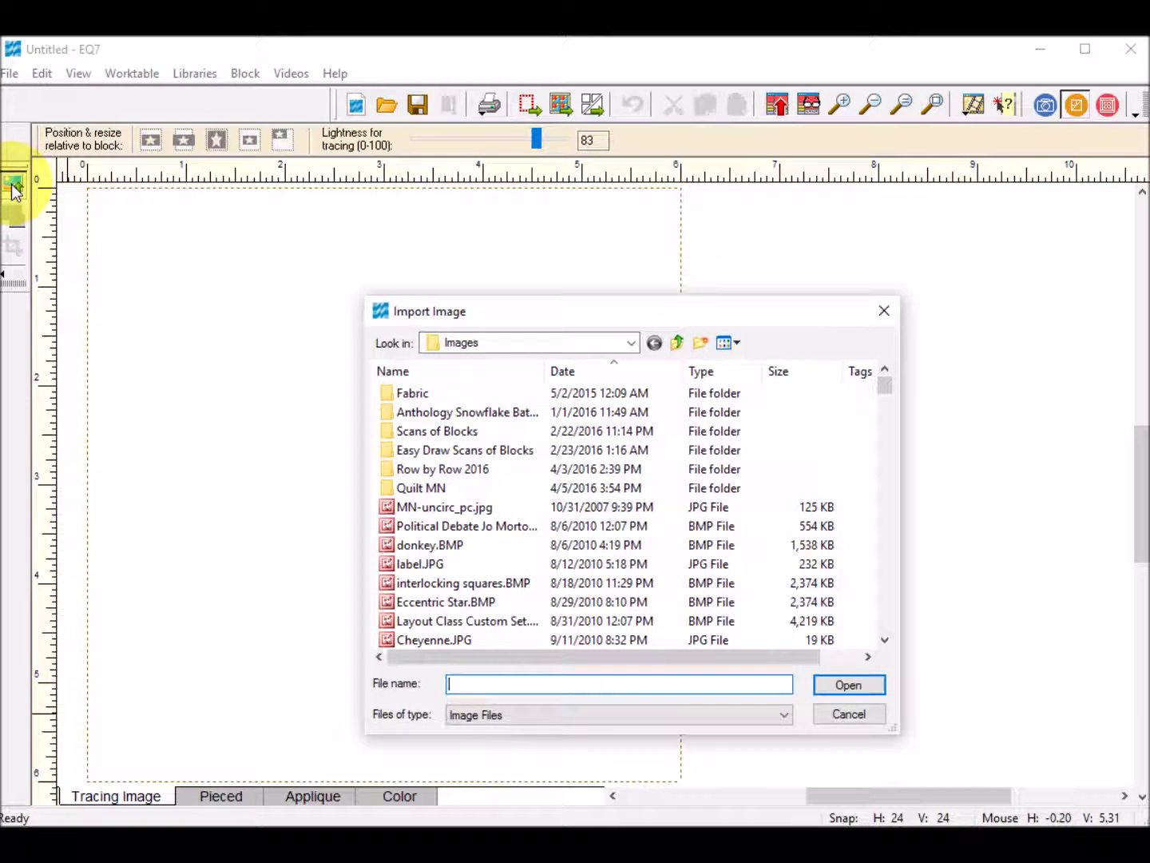
{"action": "left_click", "coordinate": [672, 372]}
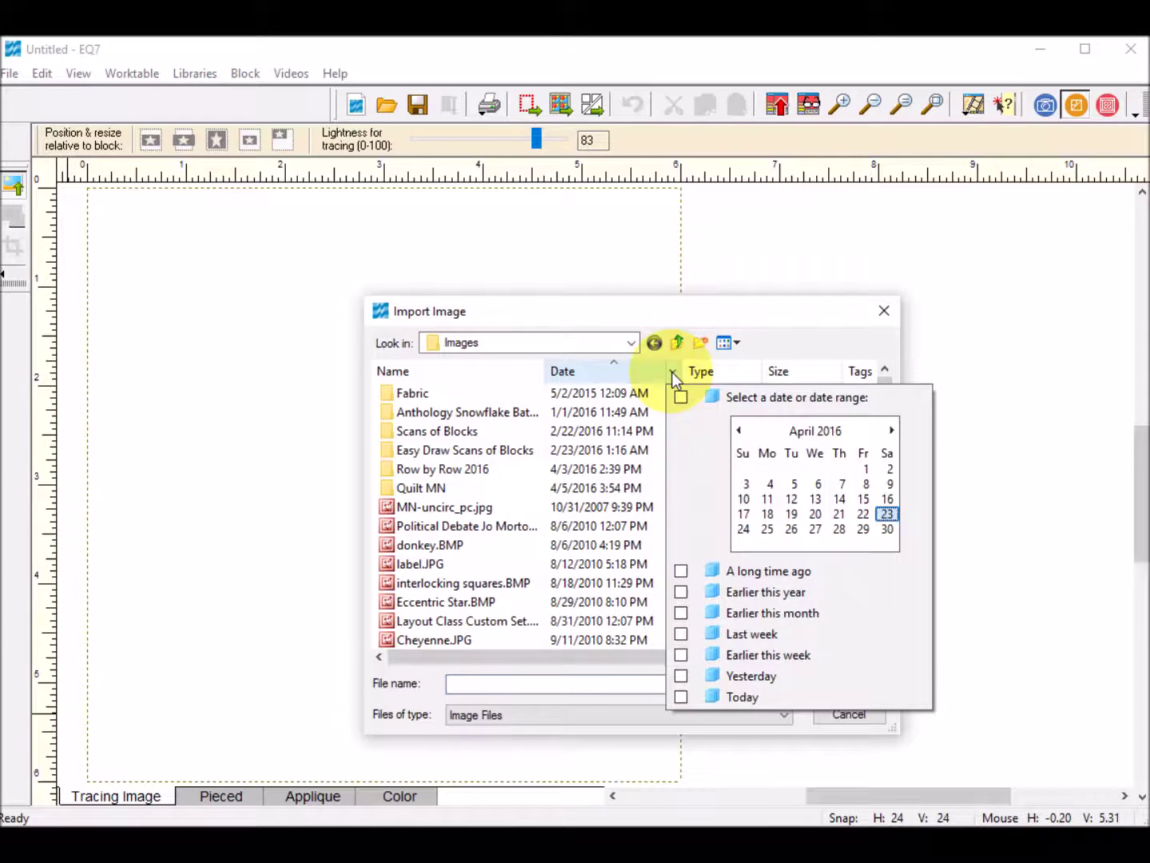
{"action": "left_click", "coordinate": [887, 513]}
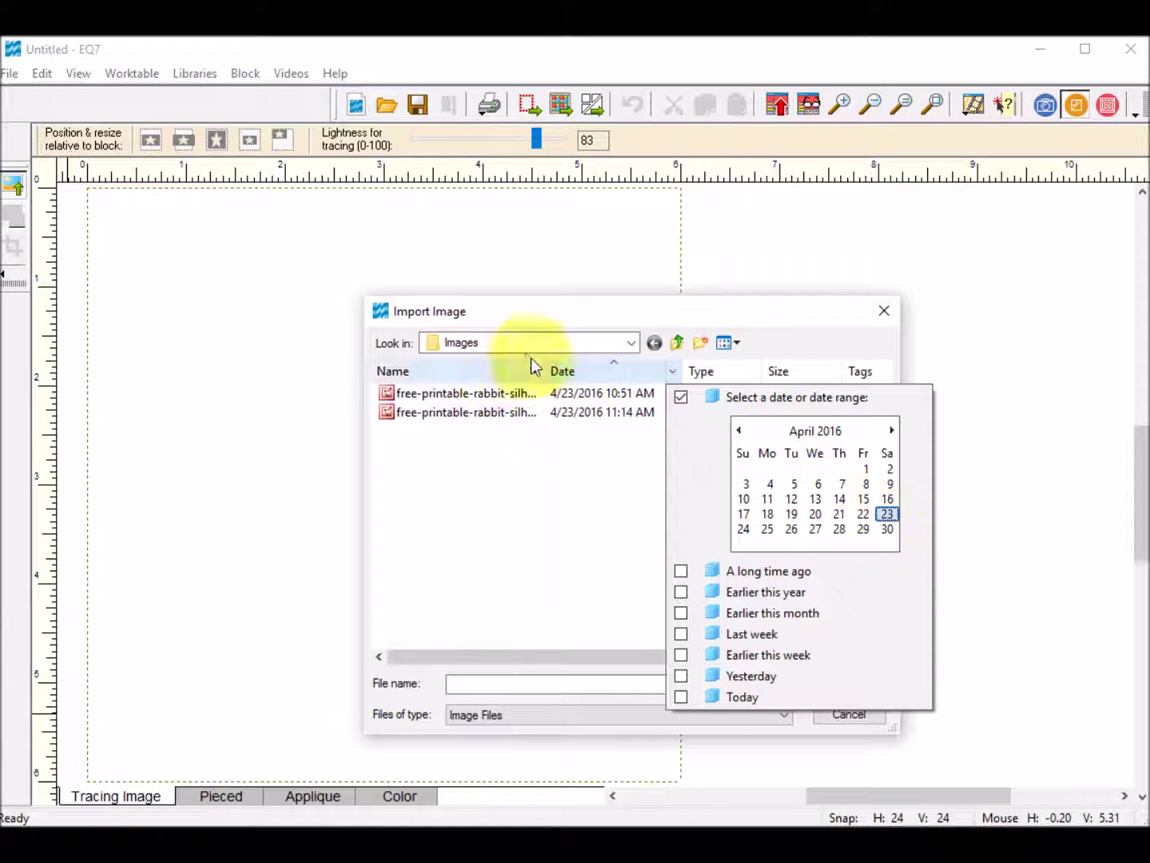
{"action": "left_click", "coordinate": [489, 394]}
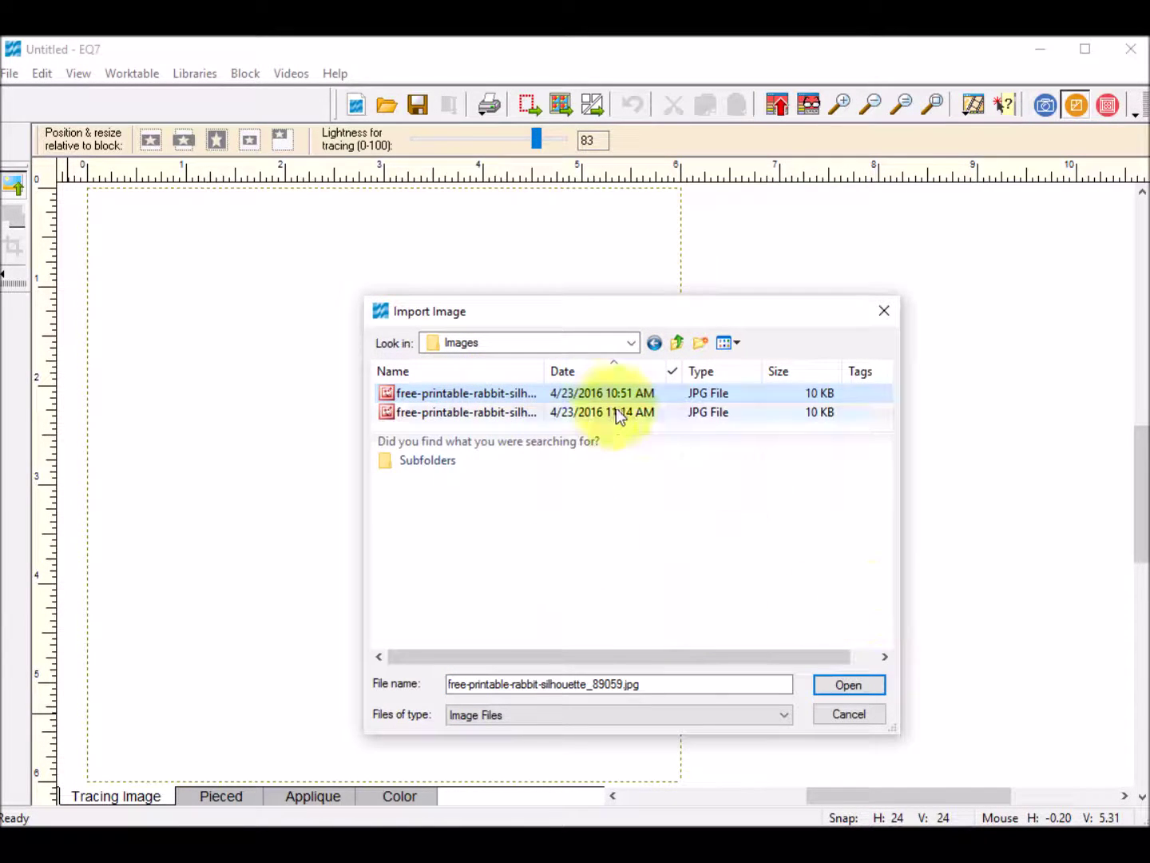
{"action": "left_click", "coordinate": [859, 685]}
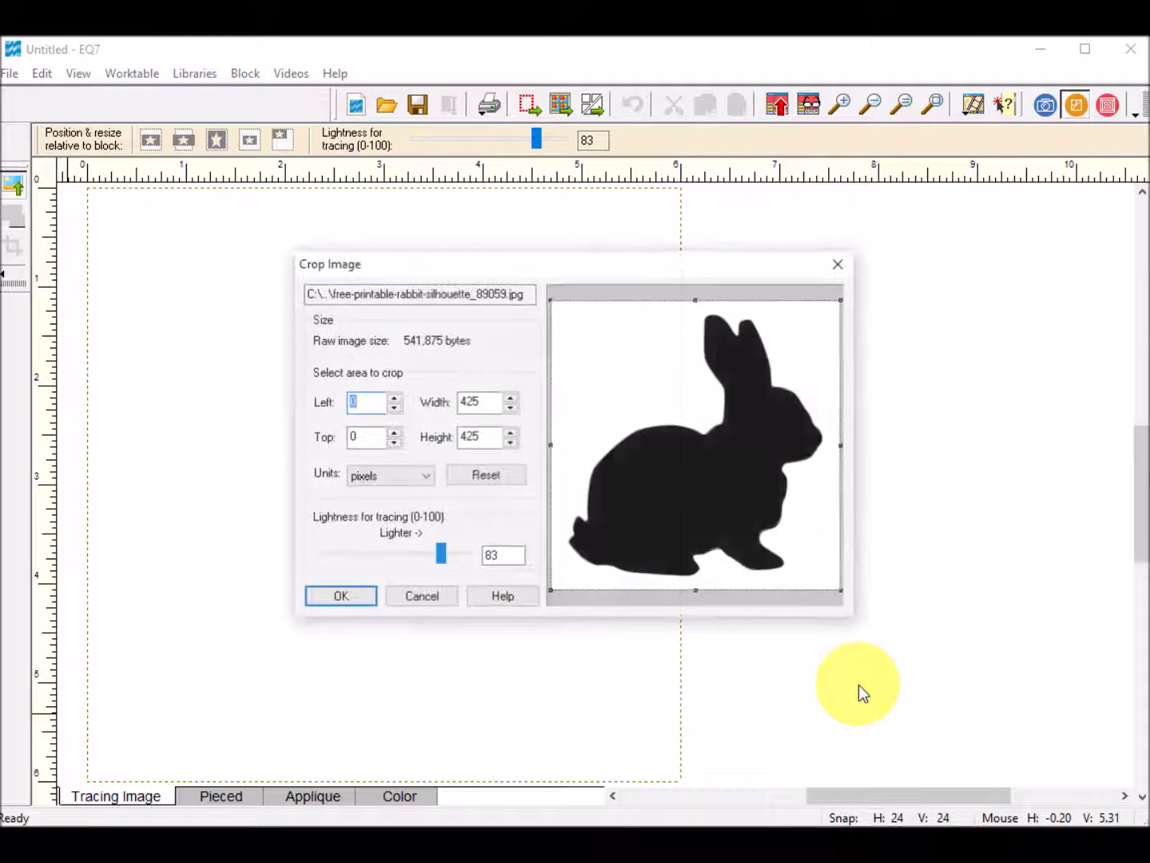
Step: Accept the uncropped rabbit image, place it fitted inside the block, and set its tracing lightness to 90
{"action": "left_click", "coordinate": [345, 598]}
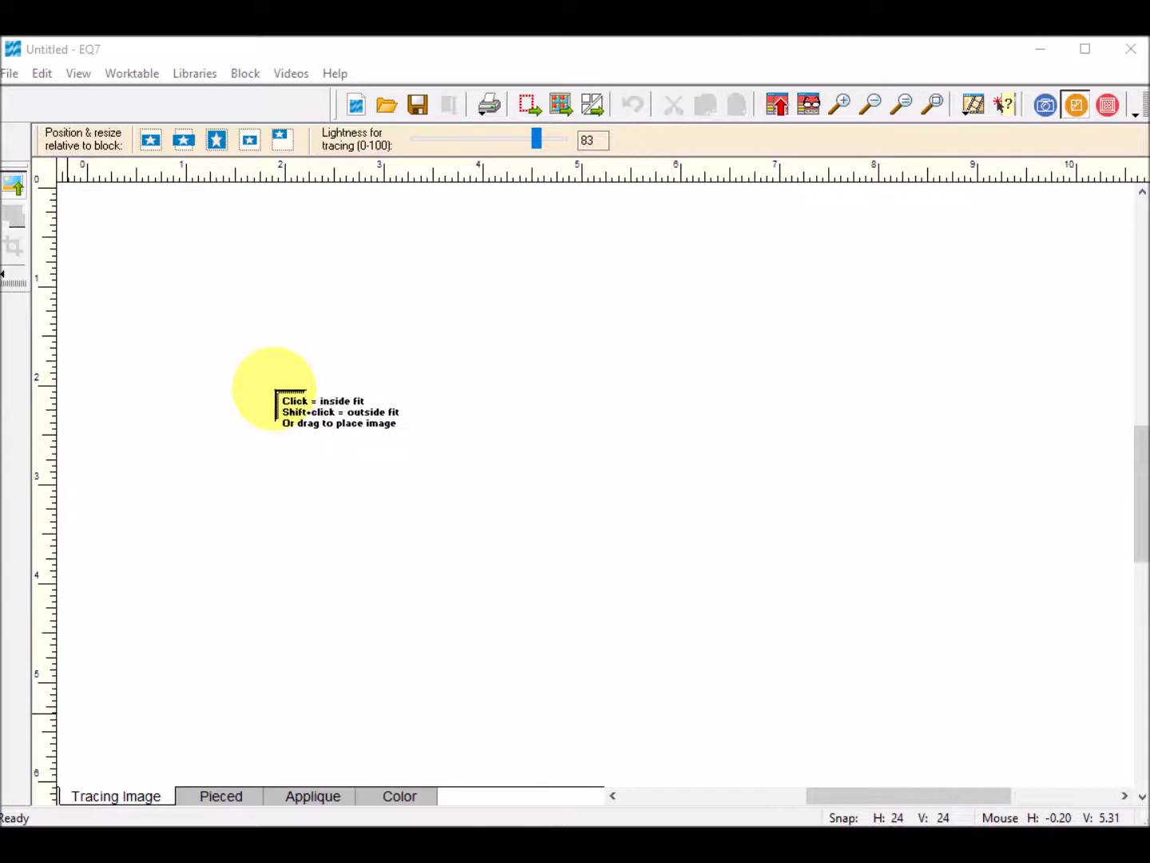
{"action": "left_click", "coordinate": [277, 393]}
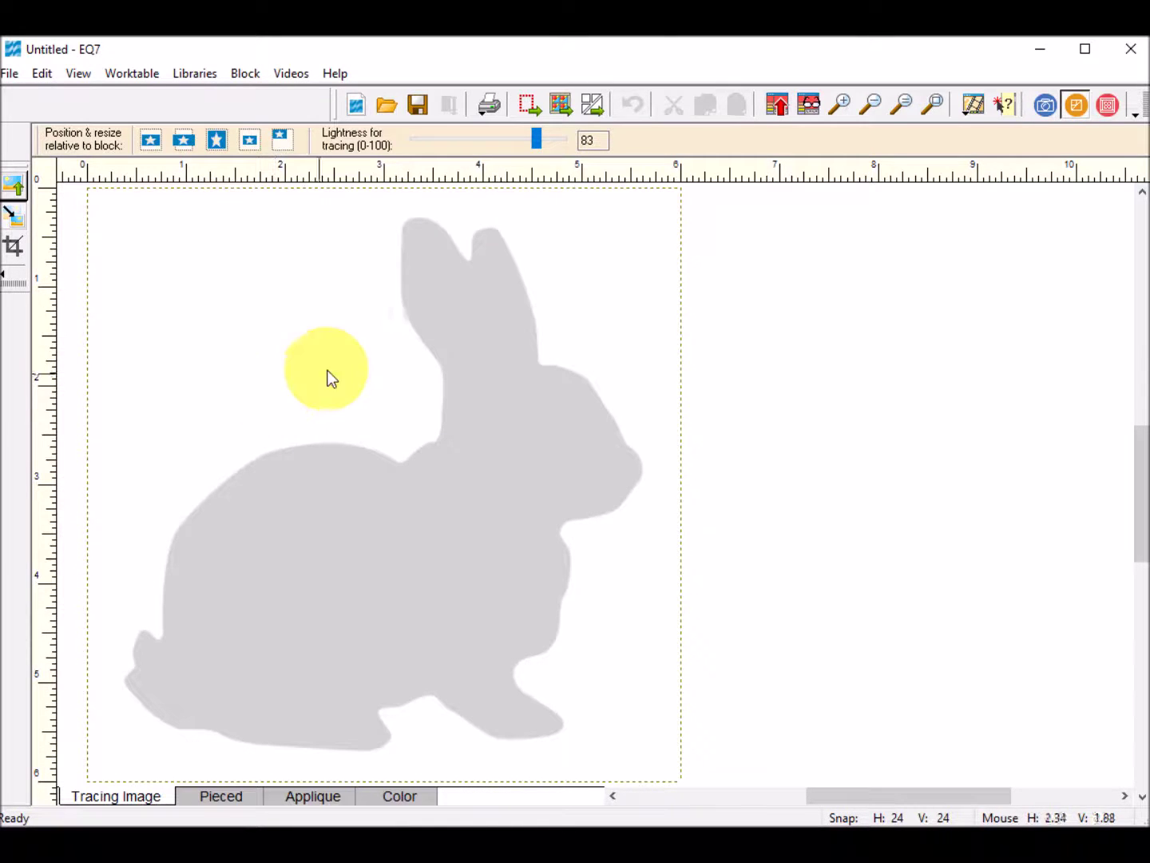
{"action": "left_click_drag", "start_coordinate": [537, 139], "coordinate": [550, 139]}
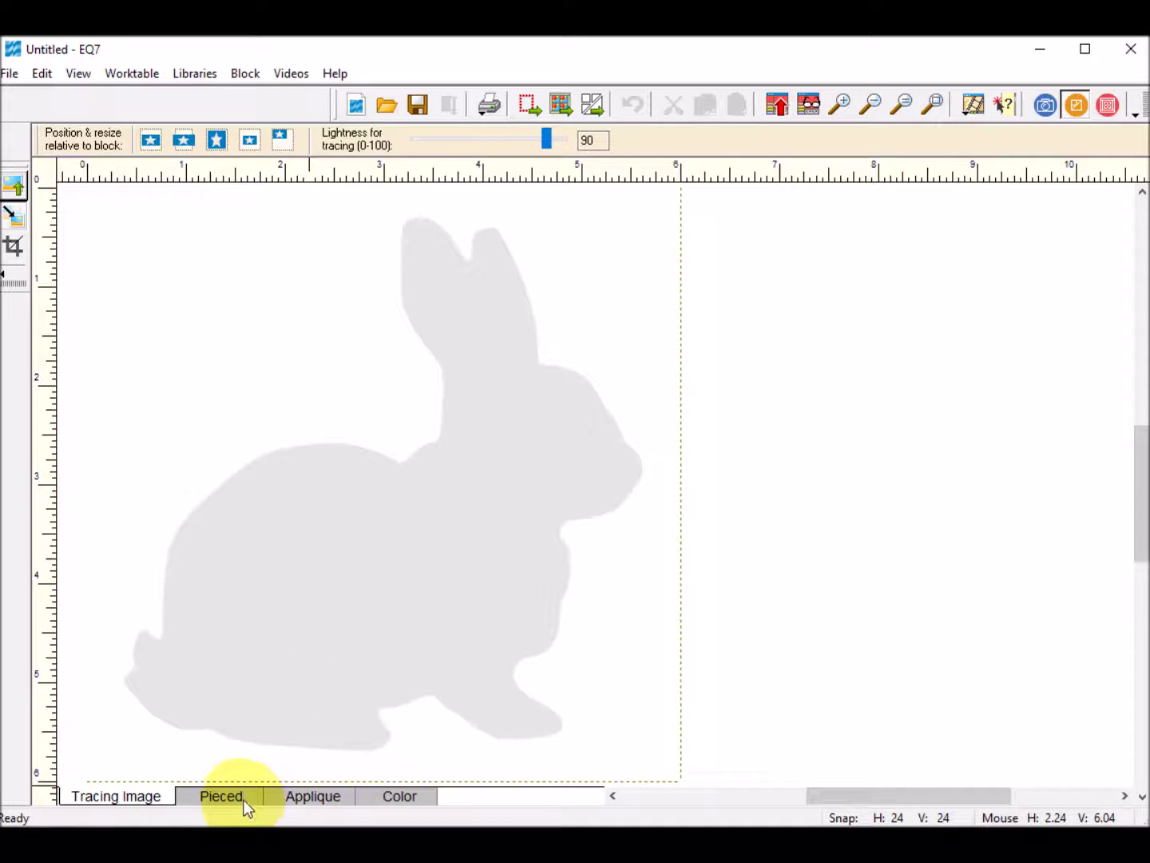
Step: On the Applique layer, set the horizontal and vertical snaps to 4 and check the node-snapping and auto-join options
{"action": "left_click", "coordinate": [317, 797]}
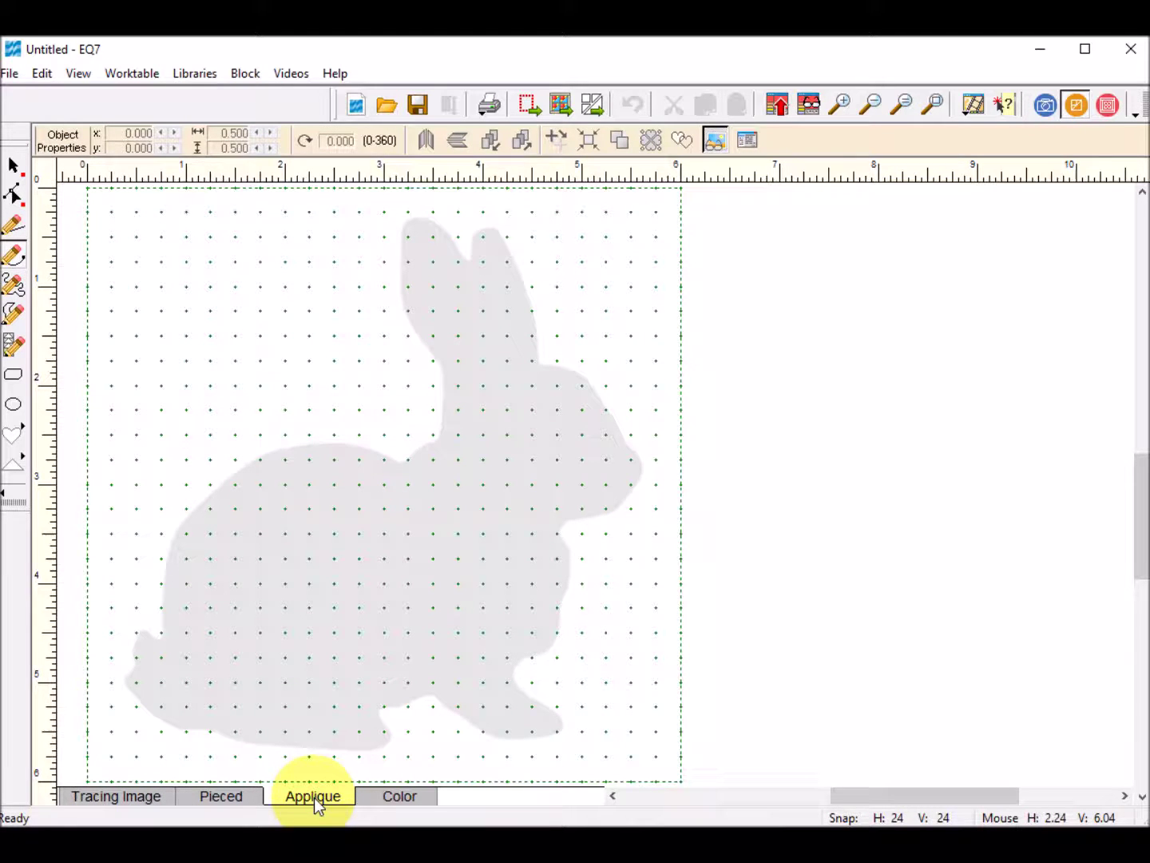
{"action": "left_click", "coordinate": [11, 166]}
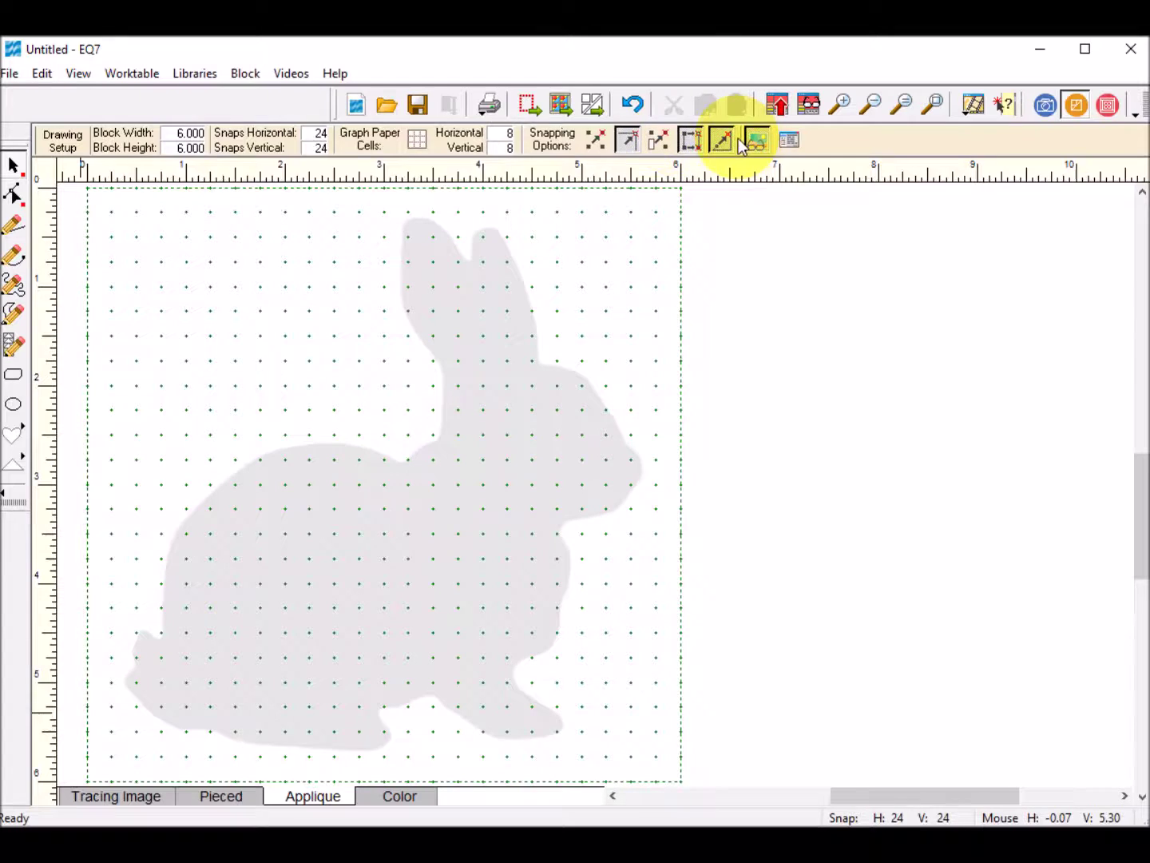
{"action": "double_click", "coordinate": [318, 133]}
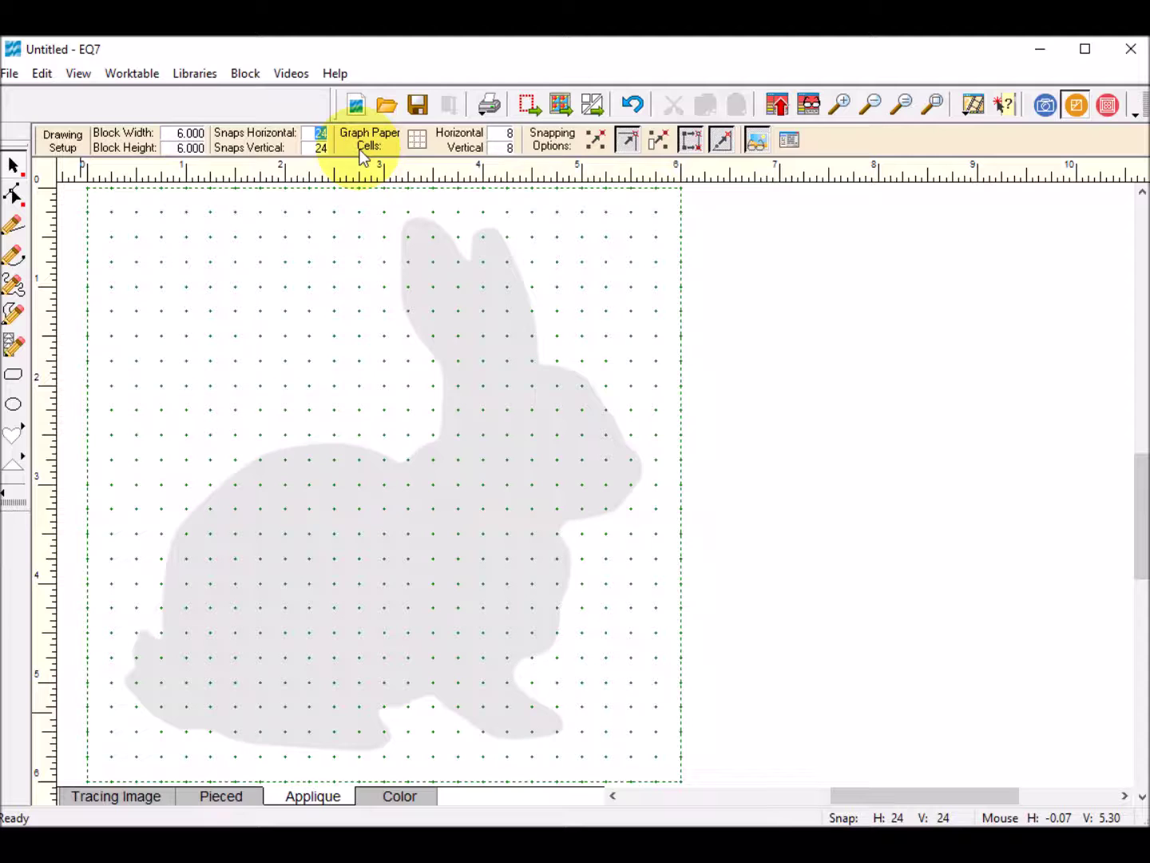
{"action": "type", "text": "4"}
{"action": "key", "text": "Tab"}
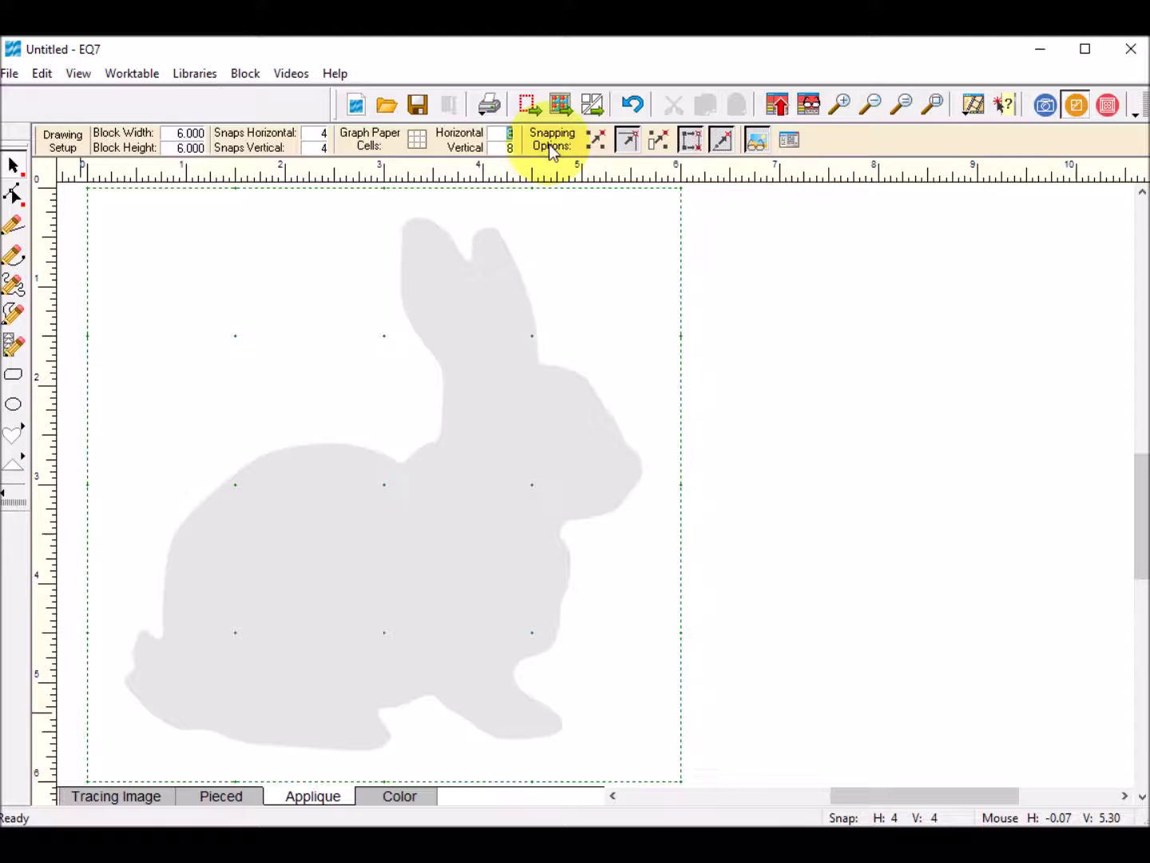
{"action": "left_click", "coordinate": [628, 148]}
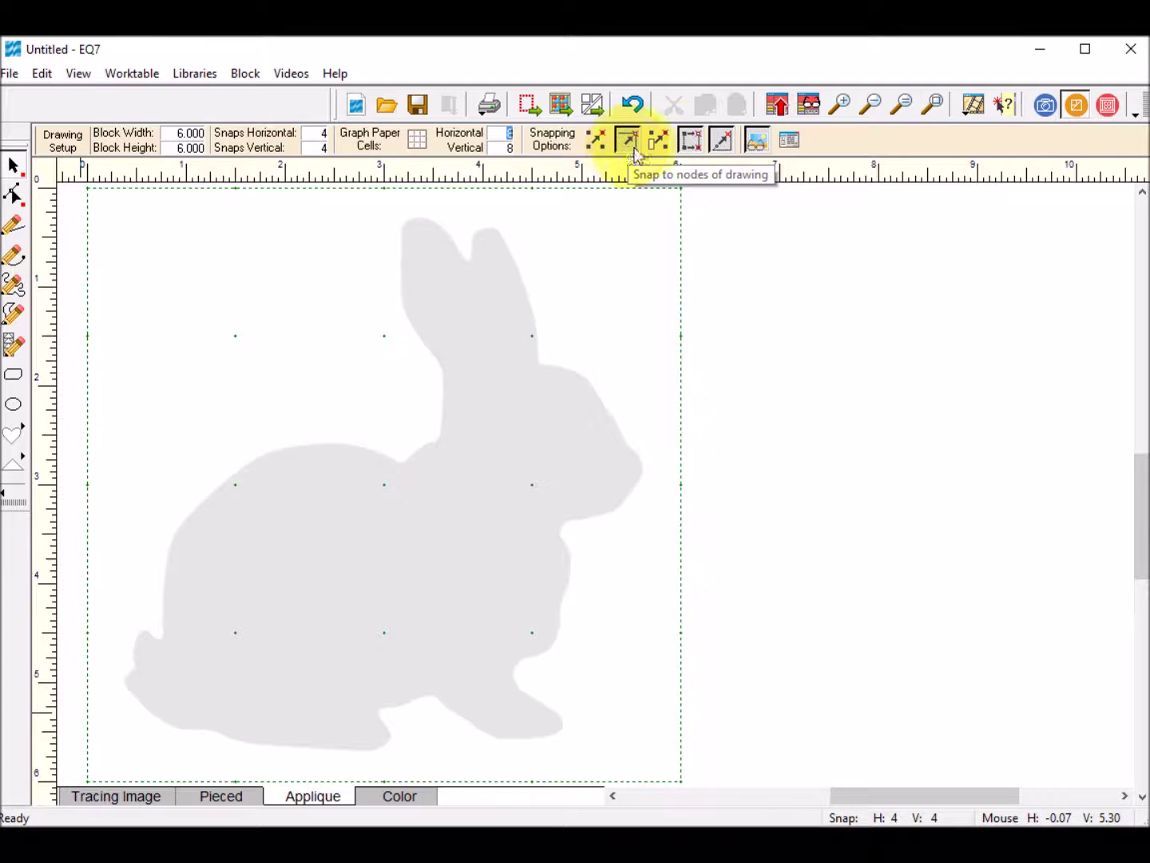
{"action": "left_click", "coordinate": [691, 140]}
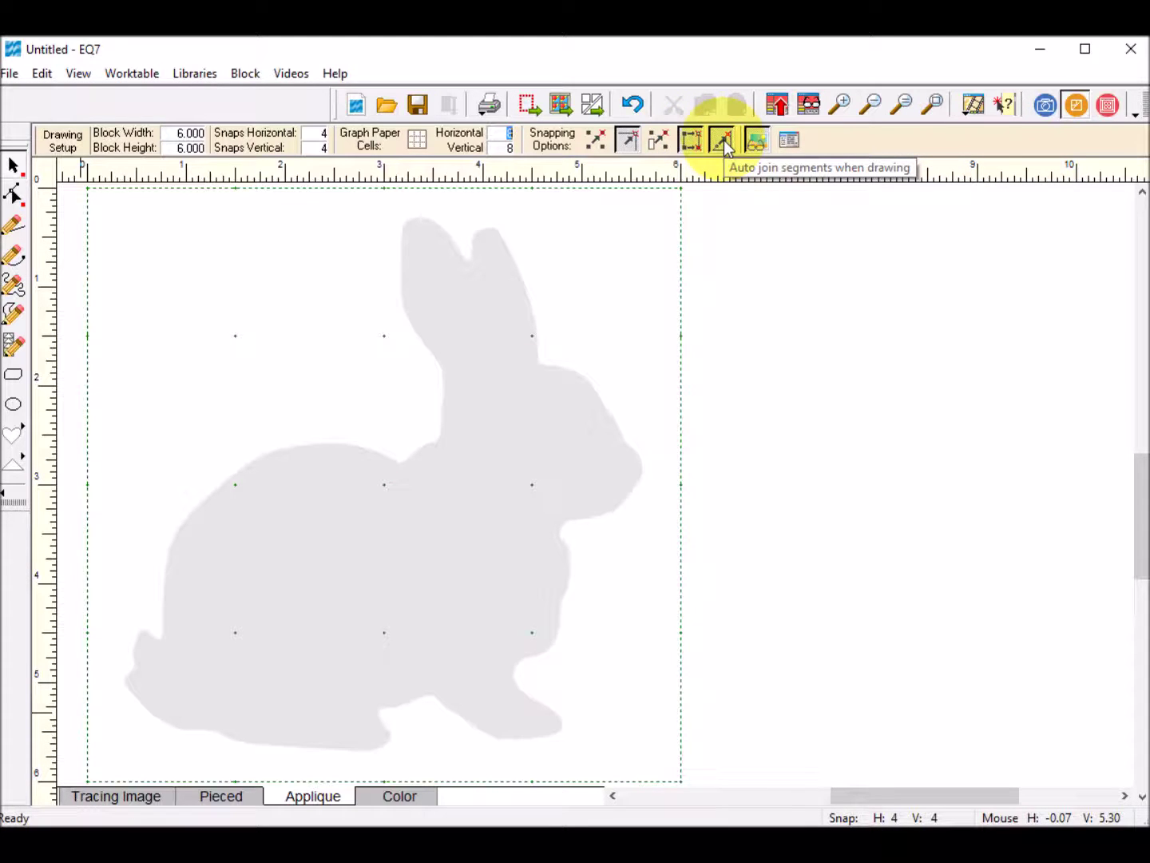
{"action": "left_click", "coordinate": [724, 140]}
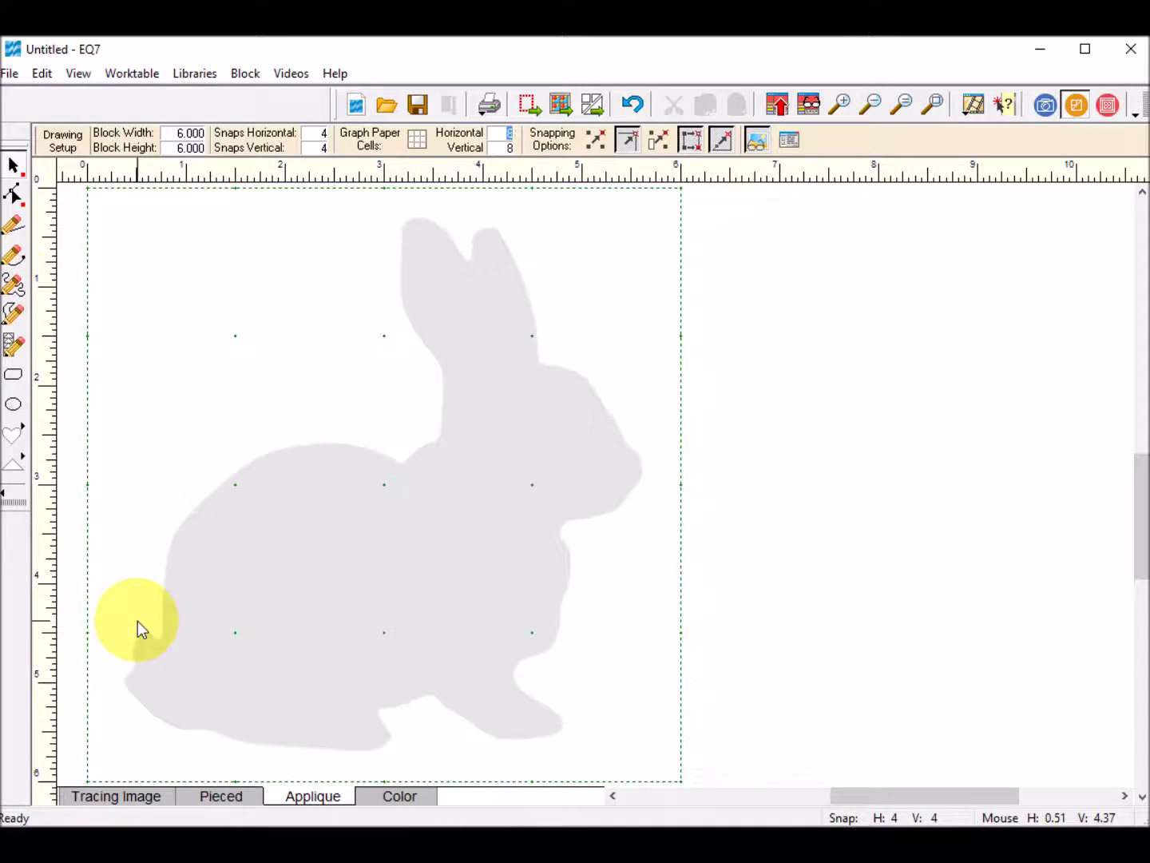
Step: Trace the whole rabbit silhouette freehand as one closed outline about 5.2 wide and 5.4 high, starting and ending above the tail
{"action": "left_click", "coordinate": [15, 286]}
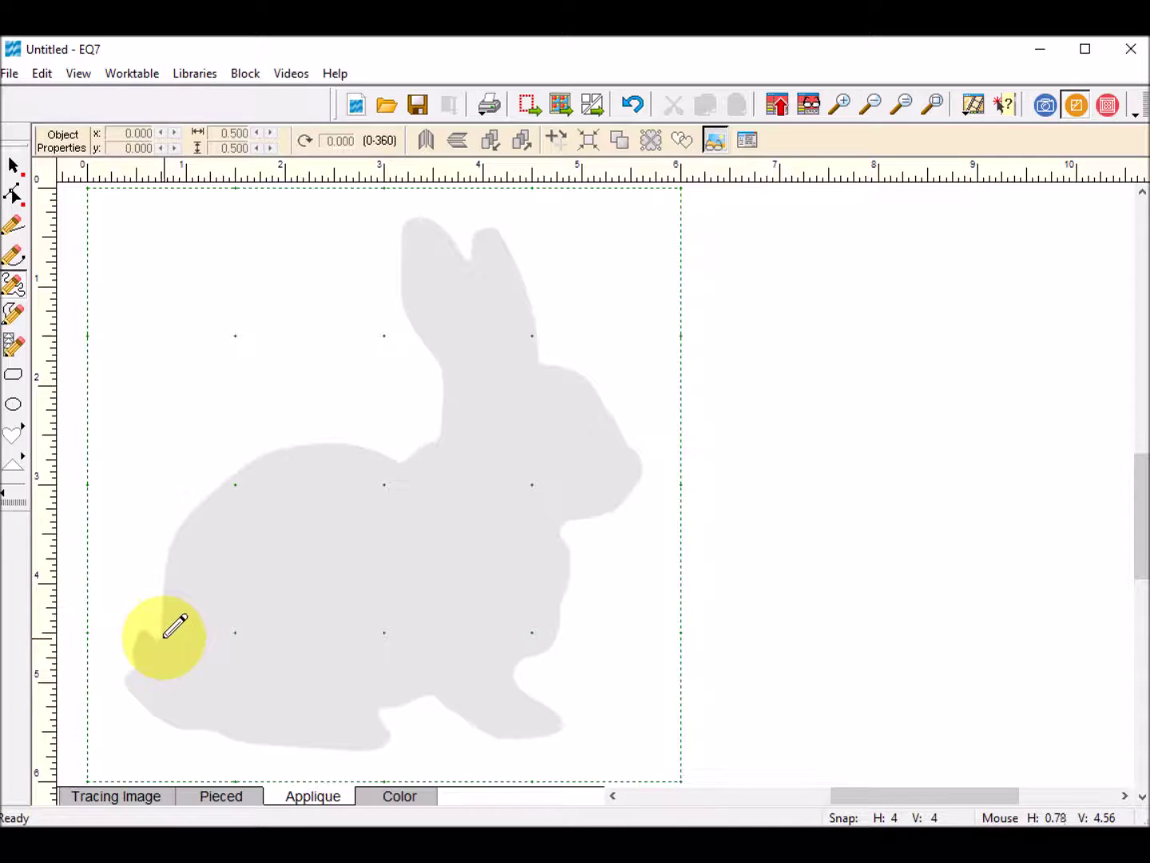
{"action": "mouse_move", "coordinate": [163, 637]}
{"action": "left_mouse_down"}
{"action": "mouse_move", "coordinate": [191, 518]}
{"action": "mouse_move", "coordinate": [240, 450]}
{"action": "mouse_move", "coordinate": [332, 420]}
{"action": "mouse_move", "coordinate": [400, 465]}
{"action": "mouse_move", "coordinate": [441, 443]}
{"action": "mouse_move", "coordinate": [455, 361]}
{"action": "mouse_move", "coordinate": [428, 343]}
{"action": "mouse_move", "coordinate": [409, 310]}
{"action": "mouse_move", "coordinate": [399, 220]}
{"action": "mouse_move", "coordinate": [423, 216]}
{"action": "mouse_move", "coordinate": [464, 260]}
{"action": "mouse_move", "coordinate": [484, 226]}
{"action": "mouse_move", "coordinate": [517, 265]}
{"action": "mouse_move", "coordinate": [540, 363]}
{"action": "mouse_move", "coordinate": [584, 395]}
{"action": "mouse_move", "coordinate": [639, 487]}
{"action": "mouse_move", "coordinate": [555, 529]}
{"action": "mouse_move", "coordinate": [557, 611]}
{"action": "mouse_move", "coordinate": [513, 688]}
{"action": "mouse_move", "coordinate": [550, 713]}
{"action": "mouse_move", "coordinate": [534, 733]}
{"action": "mouse_move", "coordinate": [500, 736]}
{"action": "mouse_move", "coordinate": [429, 693]}
{"action": "mouse_move", "coordinate": [373, 709]}
{"action": "mouse_move", "coordinate": [383, 729]}
{"action": "mouse_move", "coordinate": [230, 738]}
{"action": "mouse_move", "coordinate": [151, 712]}
{"action": "mouse_move", "coordinate": [124, 674]}
{"action": "mouse_move", "coordinate": [136, 633]}
{"action": "mouse_move", "coordinate": [164, 636]}
{"action": "left_mouse_up"}
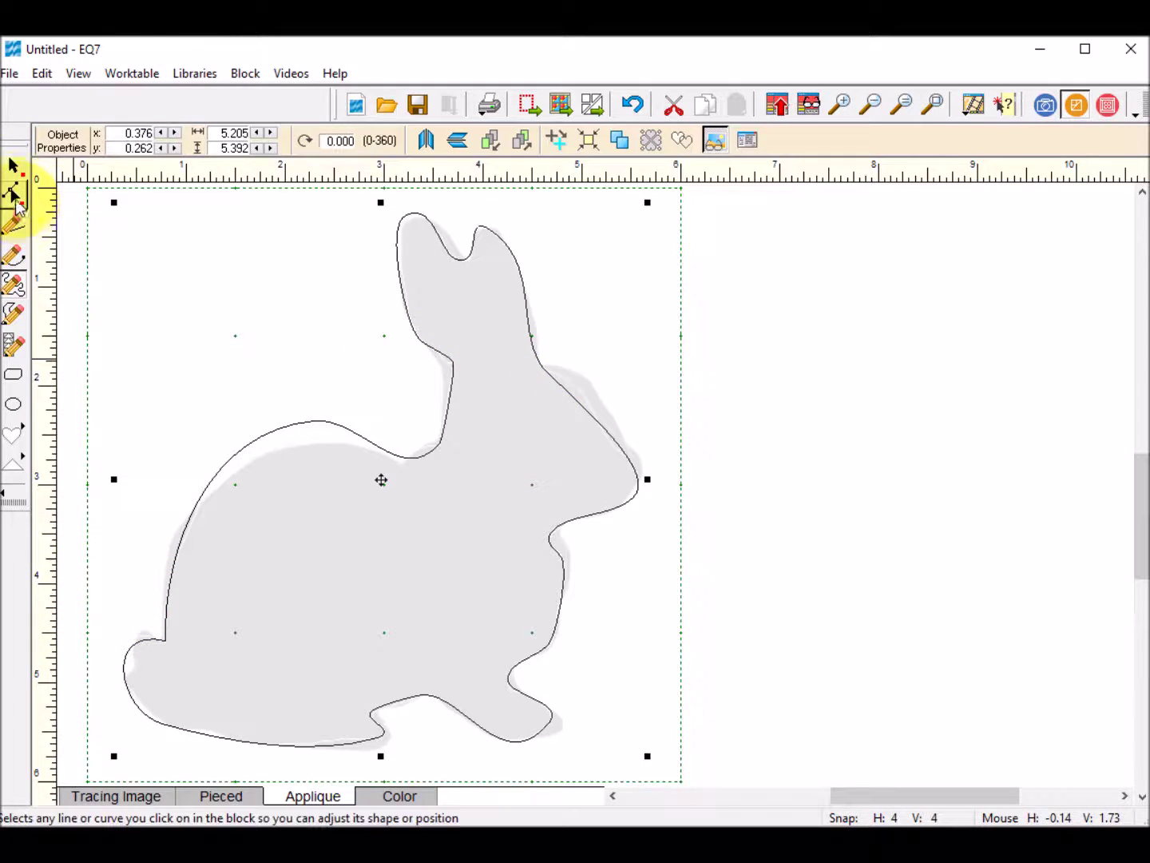
Step: Display the nodes of the traced outline with the Shape tool and select the curve segment between the rabbit's back and neck
{"action": "left_click", "coordinate": [18, 196]}
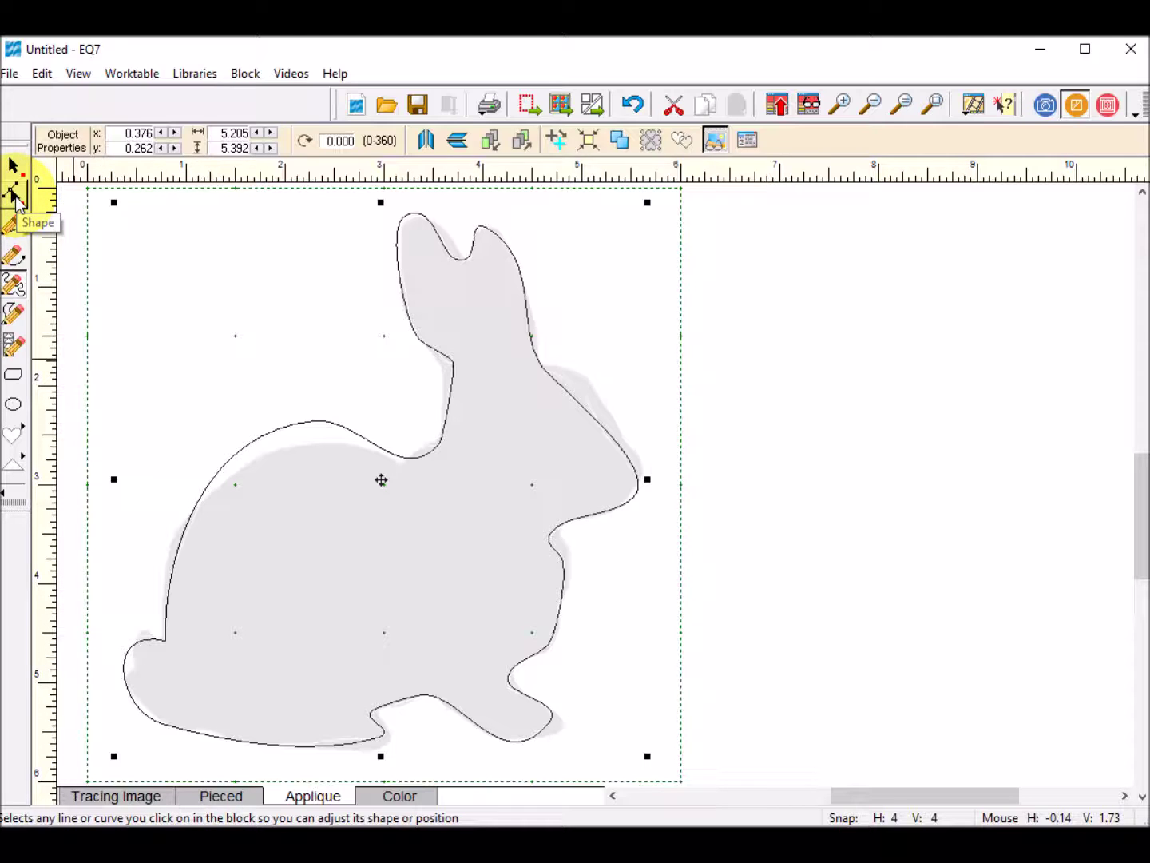
{"action": "left_click", "coordinate": [15, 196]}
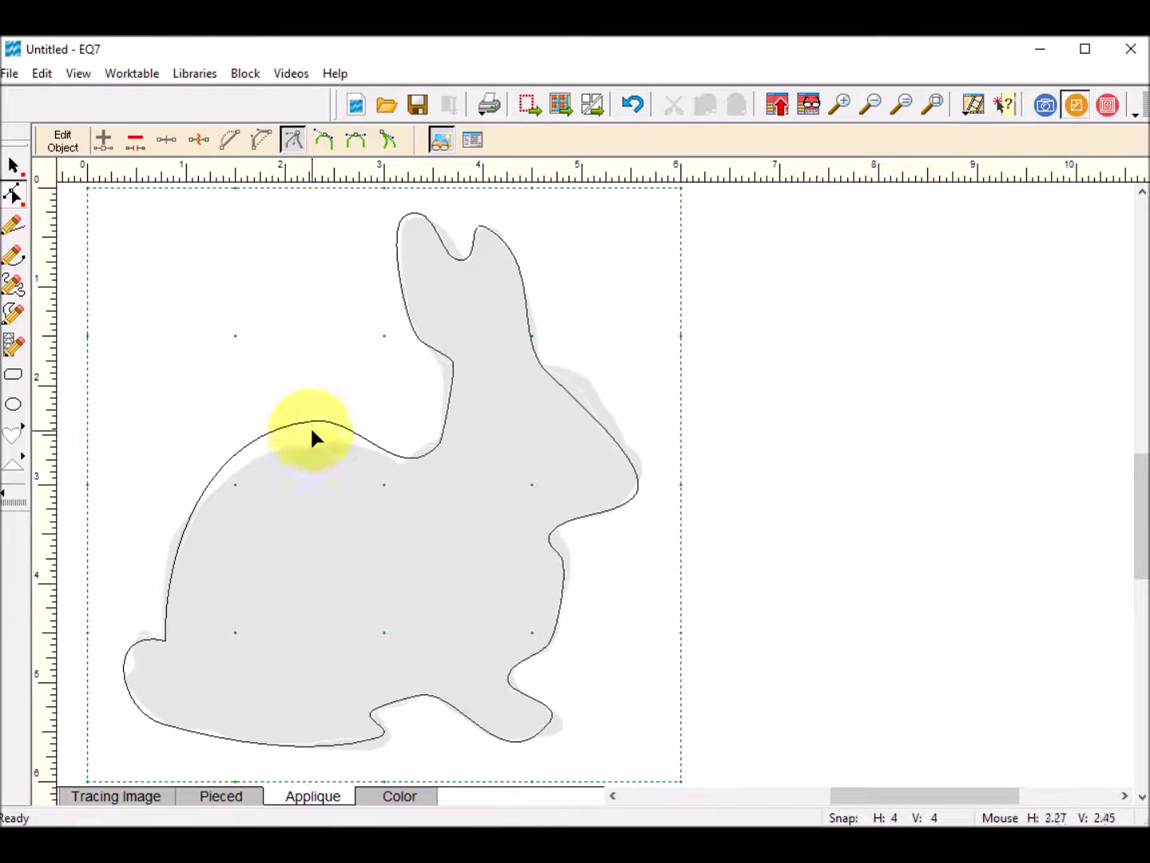
{"action": "left_click", "coordinate": [409, 457]}
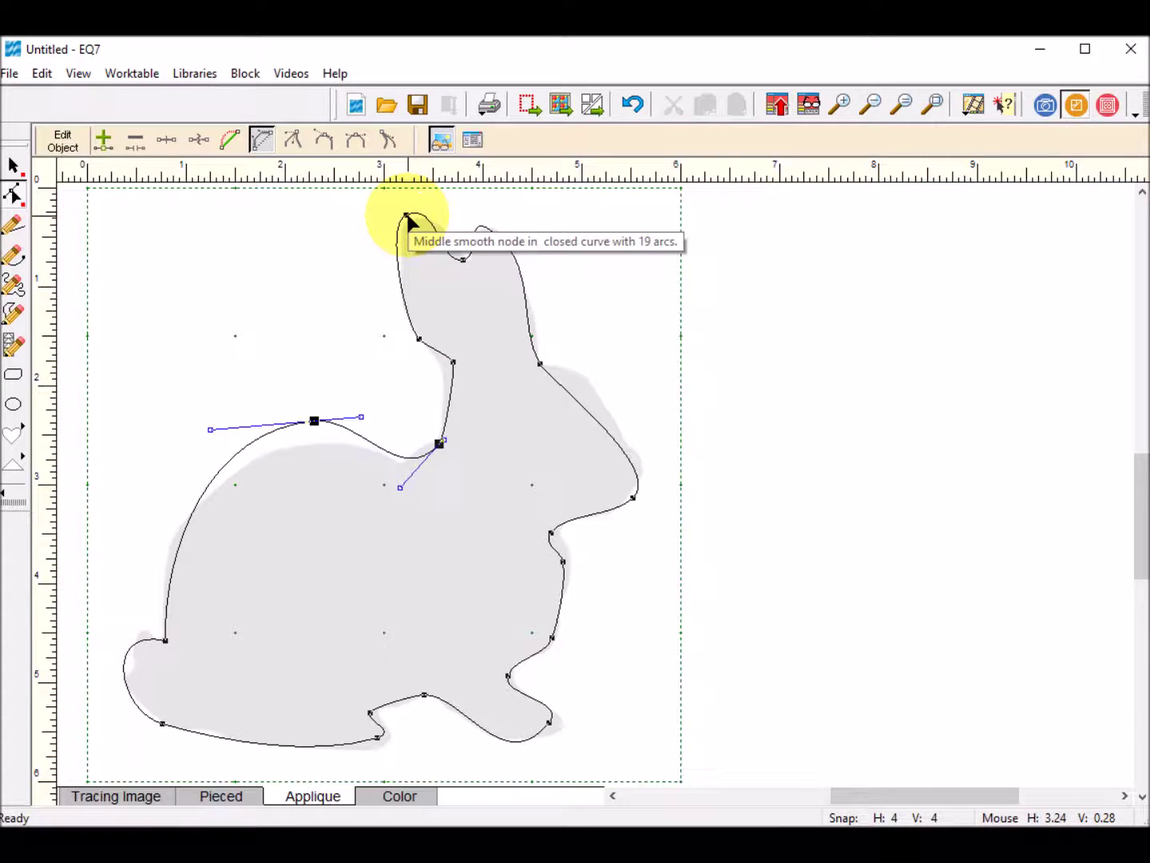
Step: Convert the node where the front ear meets the forehead to a corner and reshape both adjoining curves to the silhouette
{"action": "left_click", "coordinate": [541, 366]}
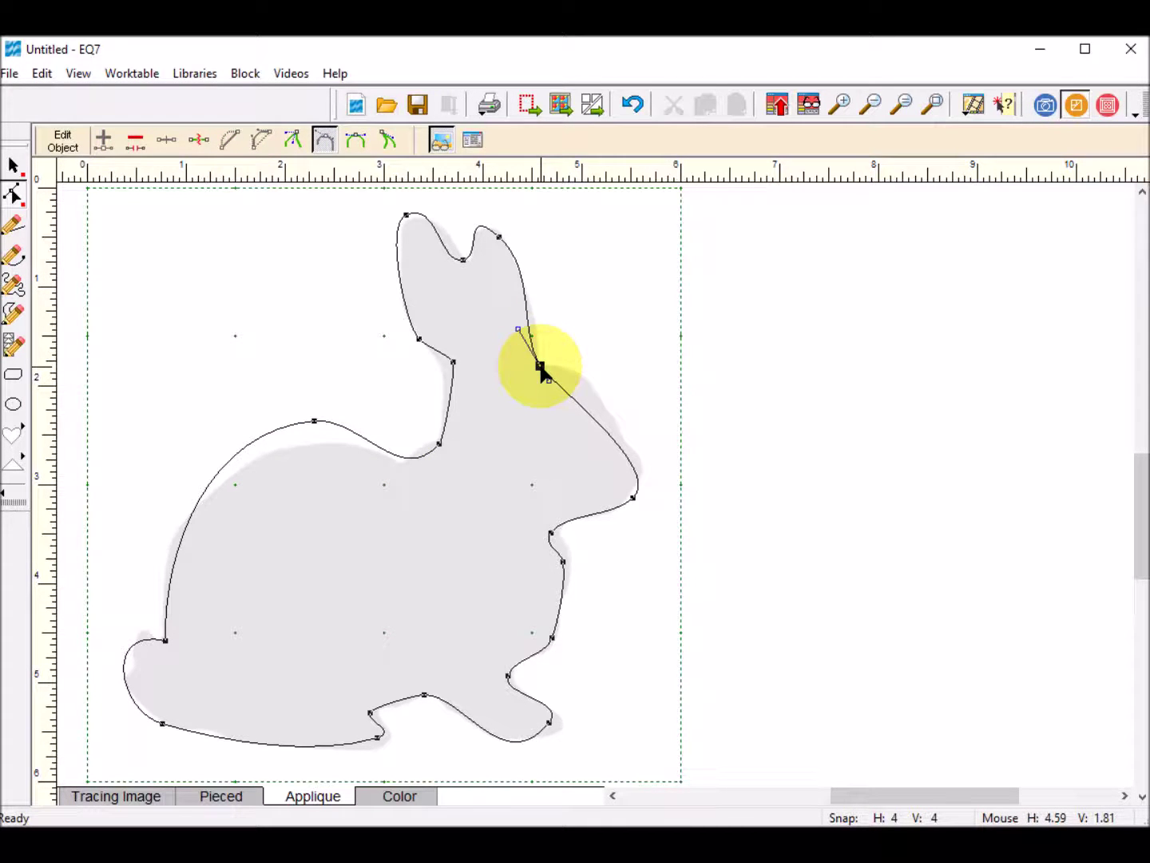
{"action": "right_click", "coordinate": [541, 366]}
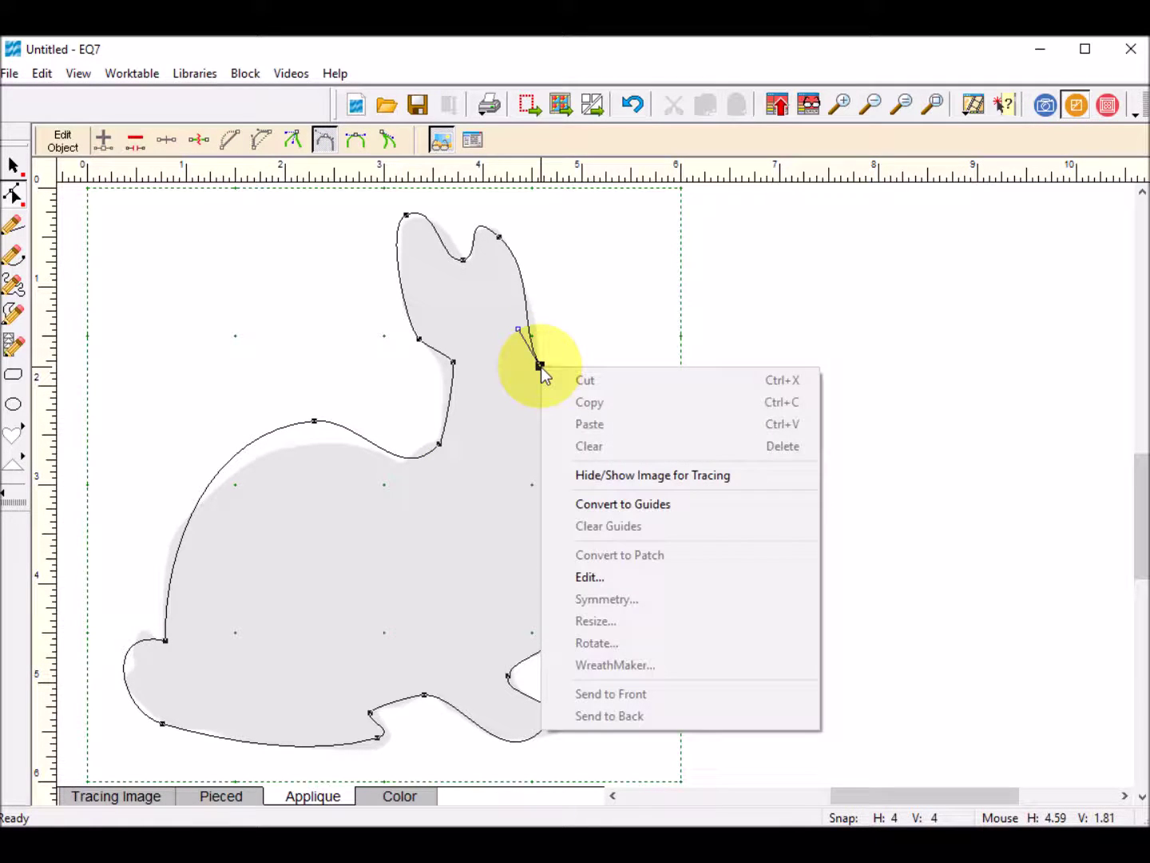
{"action": "left_click", "coordinate": [588, 577]}
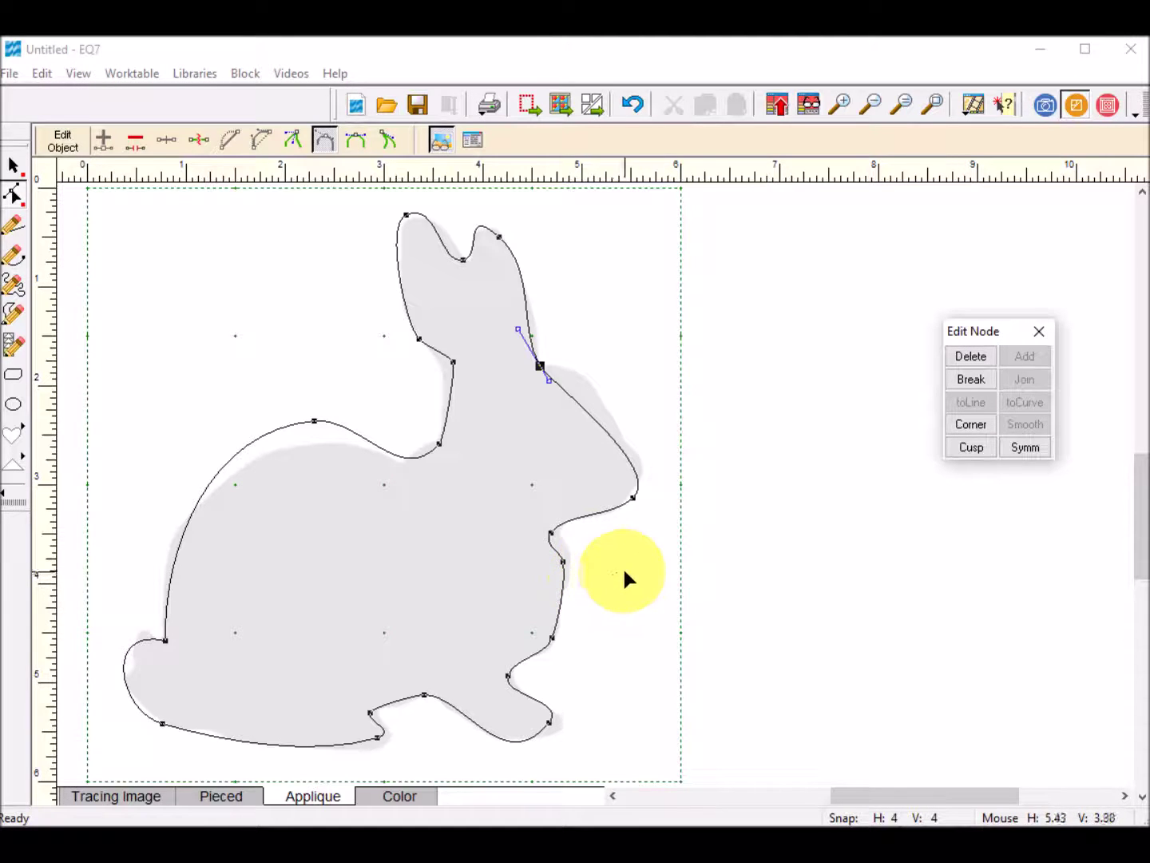
{"action": "left_click", "coordinate": [982, 428]}
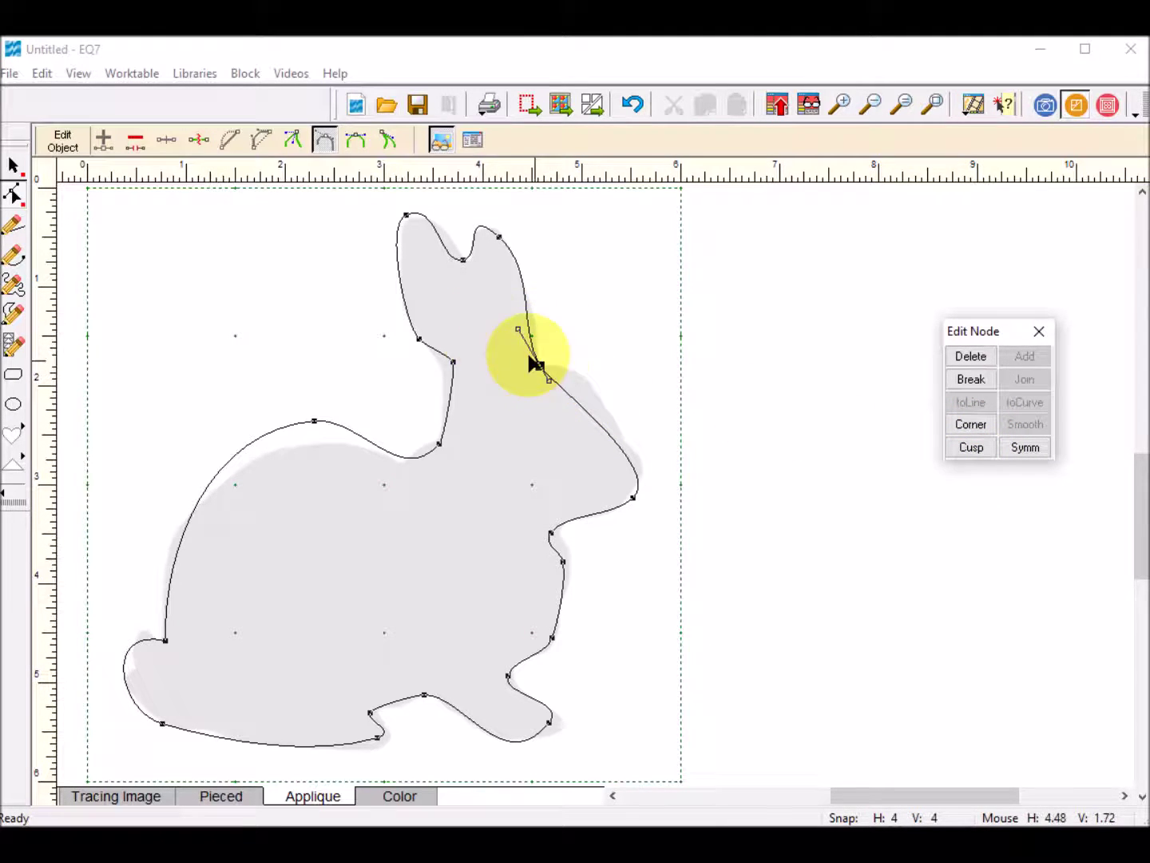
{"action": "left_click", "coordinate": [982, 424]}
{"action": "left_click_drag", "start_coordinate": [551, 380], "coordinate": [594, 355]}
{"action": "left_click_drag", "start_coordinate": [518, 331], "coordinate": [529, 331]}
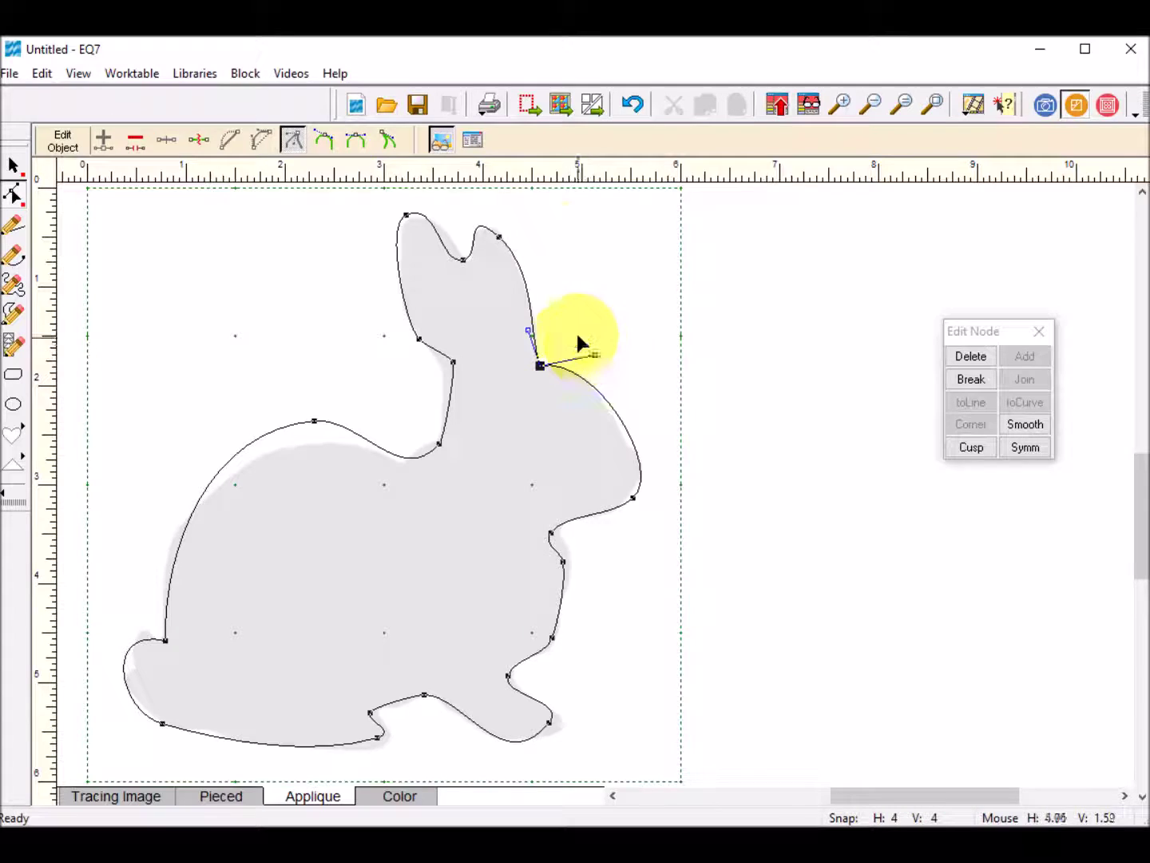
Step: Reposition the front ear's tip node and the node between the ears, and adjust the tip's handles to match the silhouette
{"action": "left_click", "coordinate": [498, 233]}
{"action": "left_click_drag", "start_coordinate": [499, 234], "coordinate": [472, 265]}
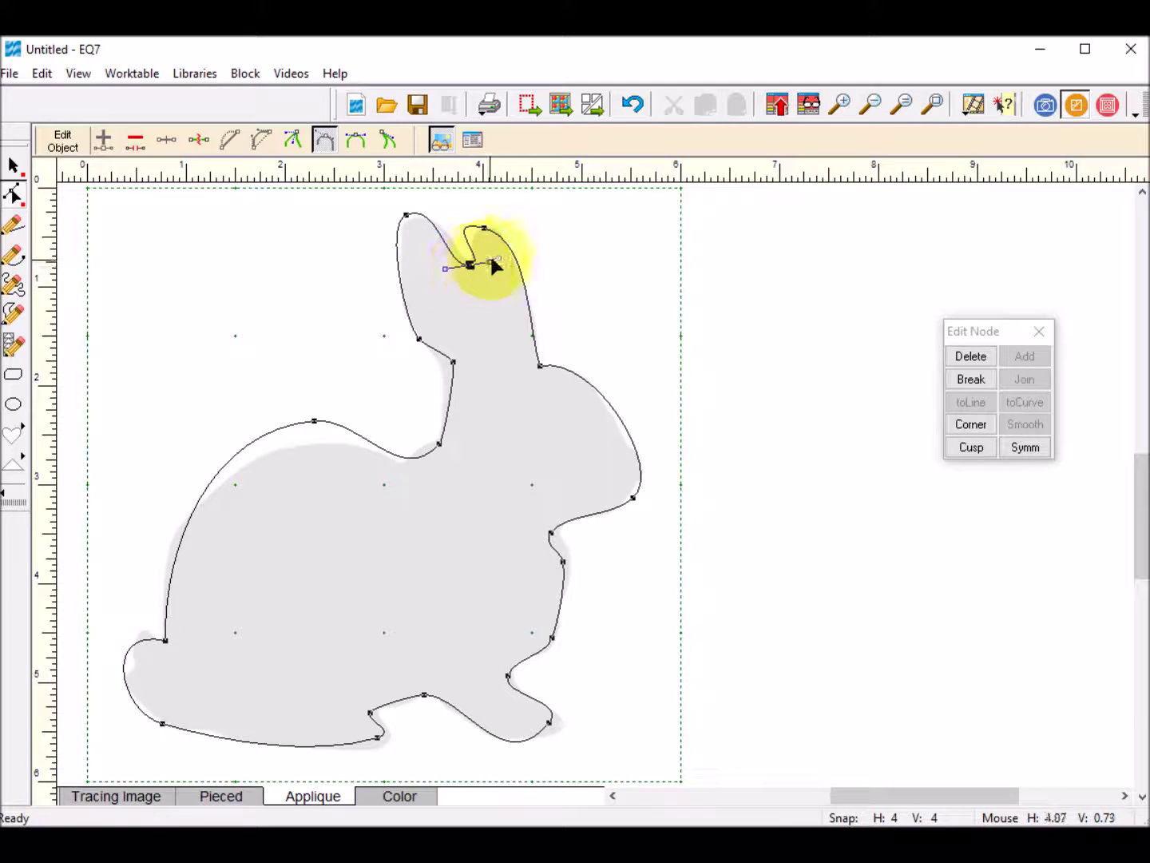
{"action": "left_click", "coordinate": [483, 231]}
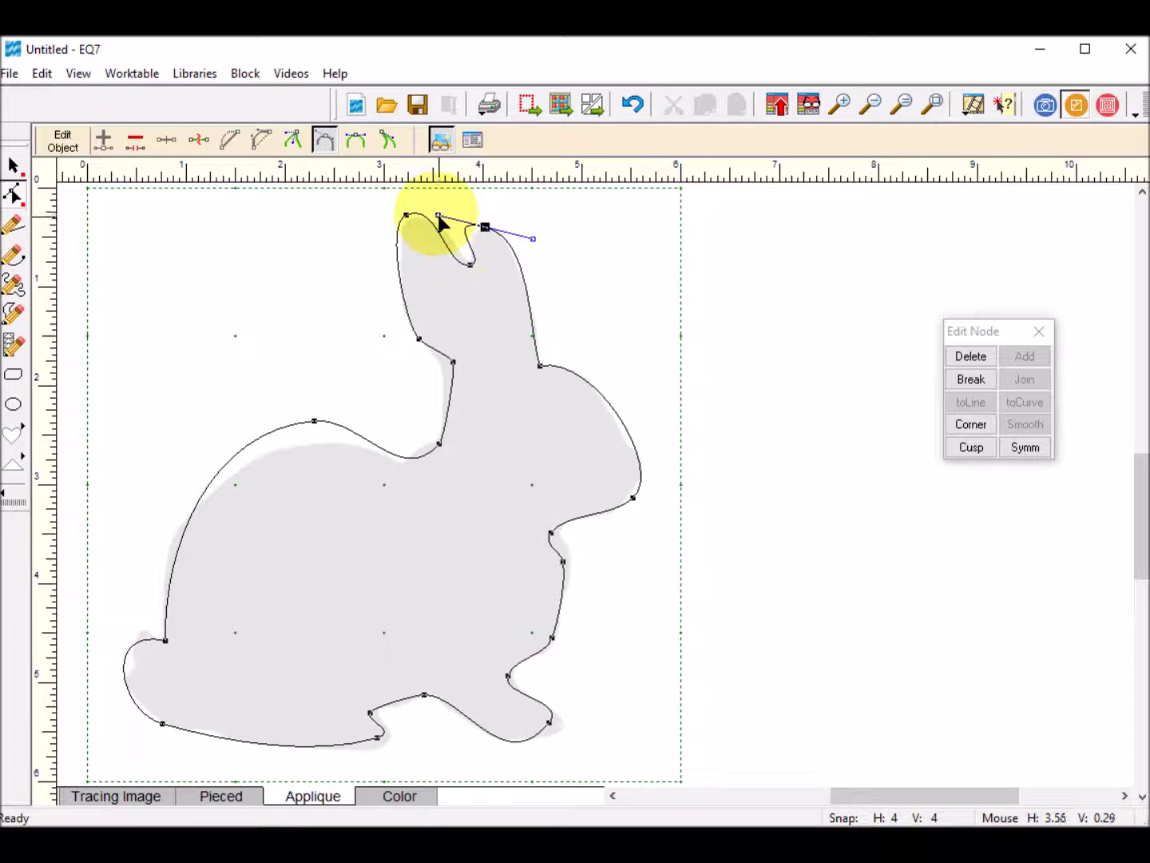
{"action": "left_click_drag", "start_coordinate": [439, 216], "coordinate": [469, 265]}
{"action": "left_click", "coordinate": [488, 228]}
{"action": "left_click_drag", "start_coordinate": [533, 231], "coordinate": [528, 234]}
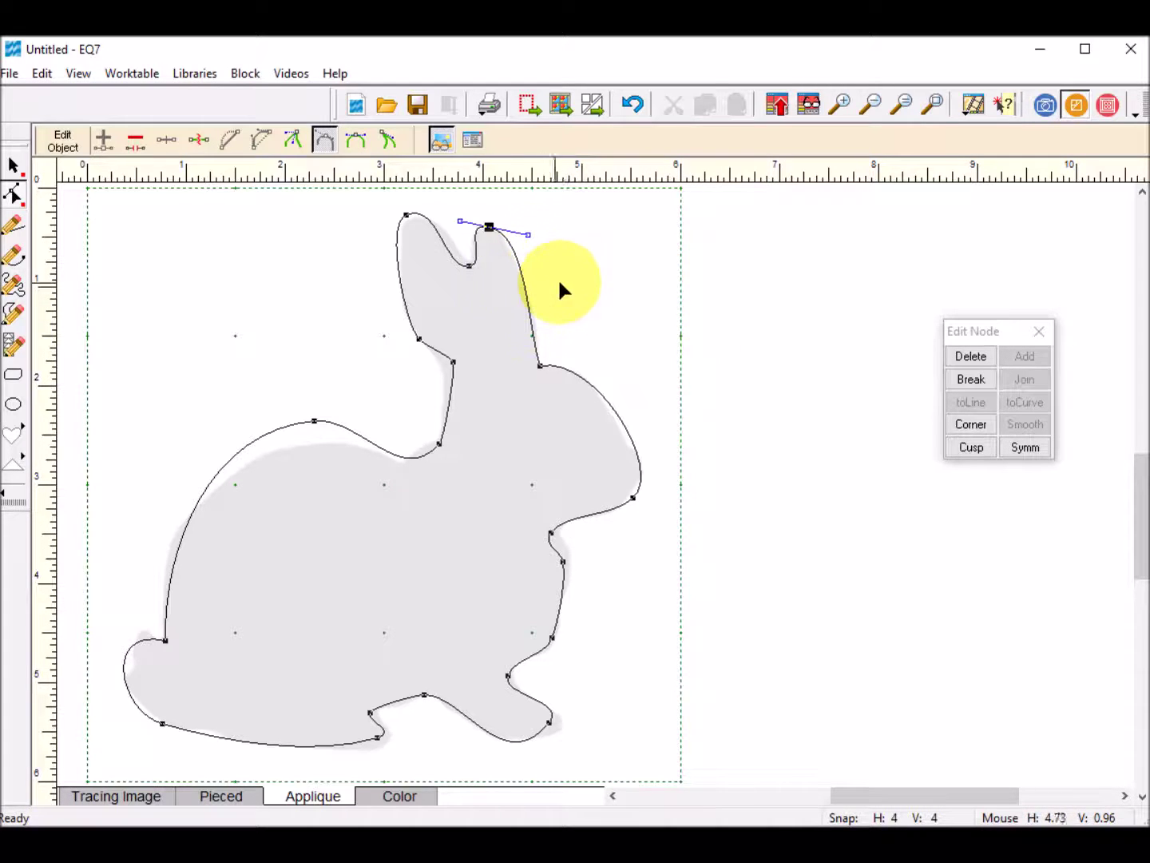
Step: Add a node midway along the front ear's outer edge and nudge it onto the silhouette
{"action": "left_click", "coordinate": [524, 281]}
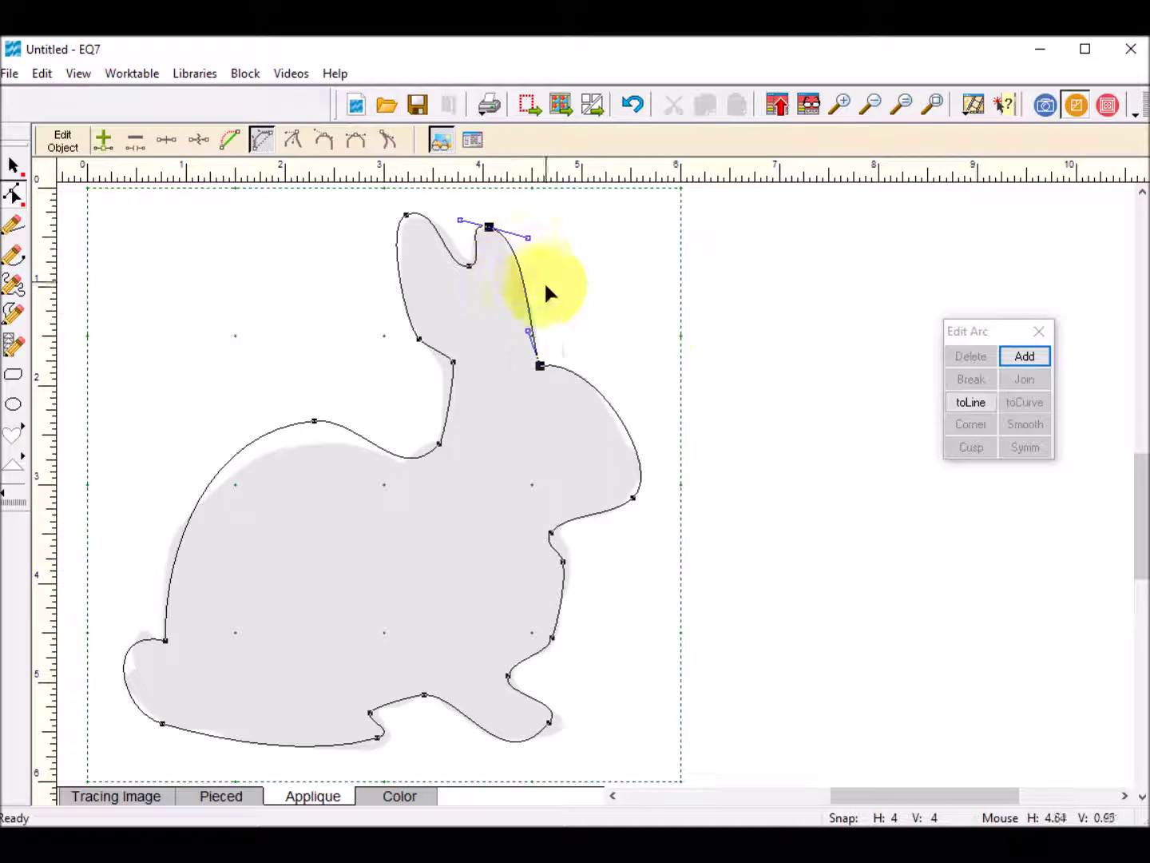
{"action": "left_click", "coordinate": [1028, 361]}
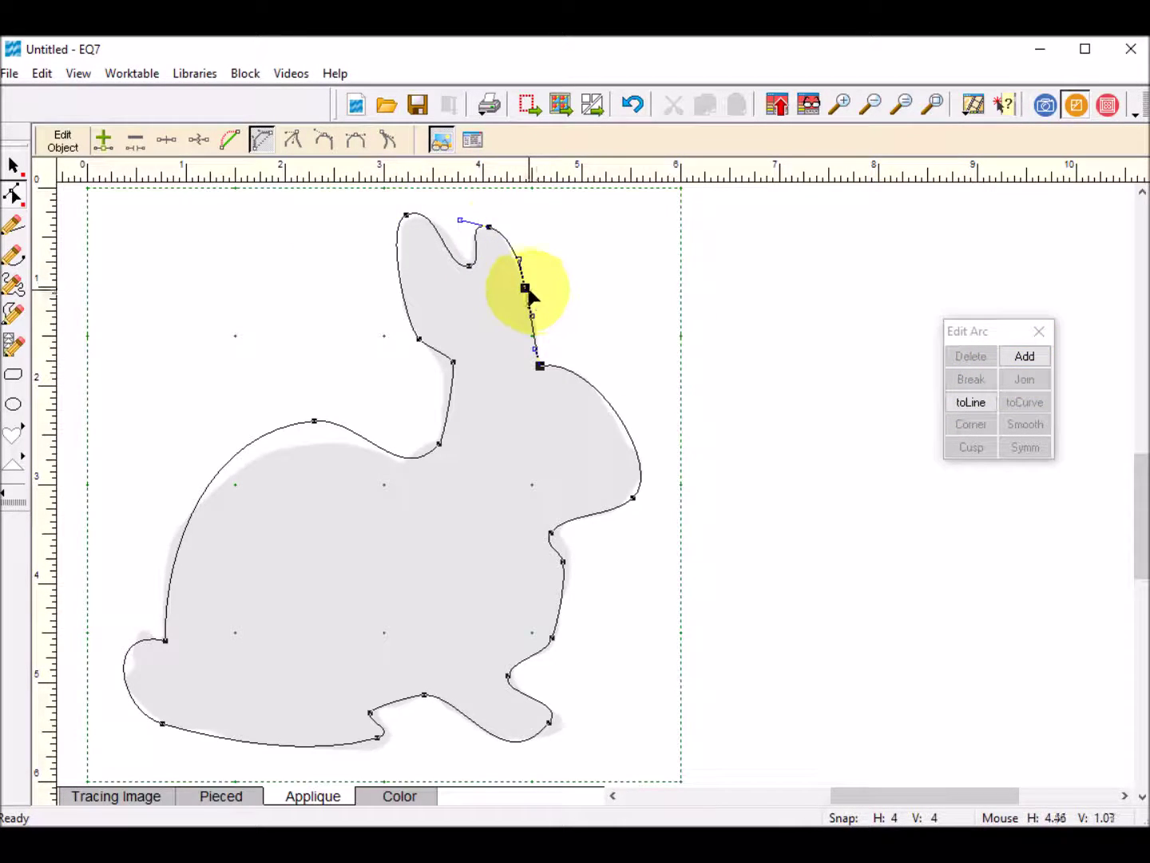
{"action": "left_click", "coordinate": [525, 290]}
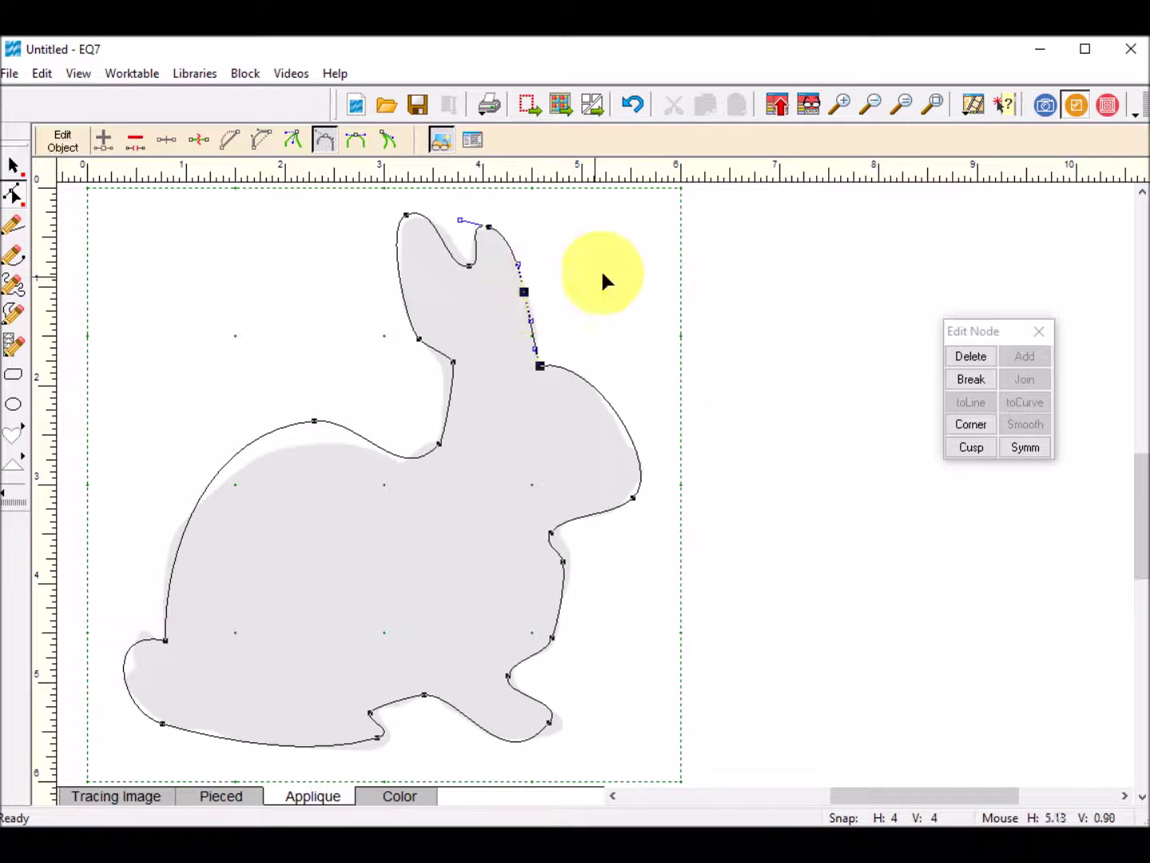
{"action": "left_click", "coordinate": [639, 263]}
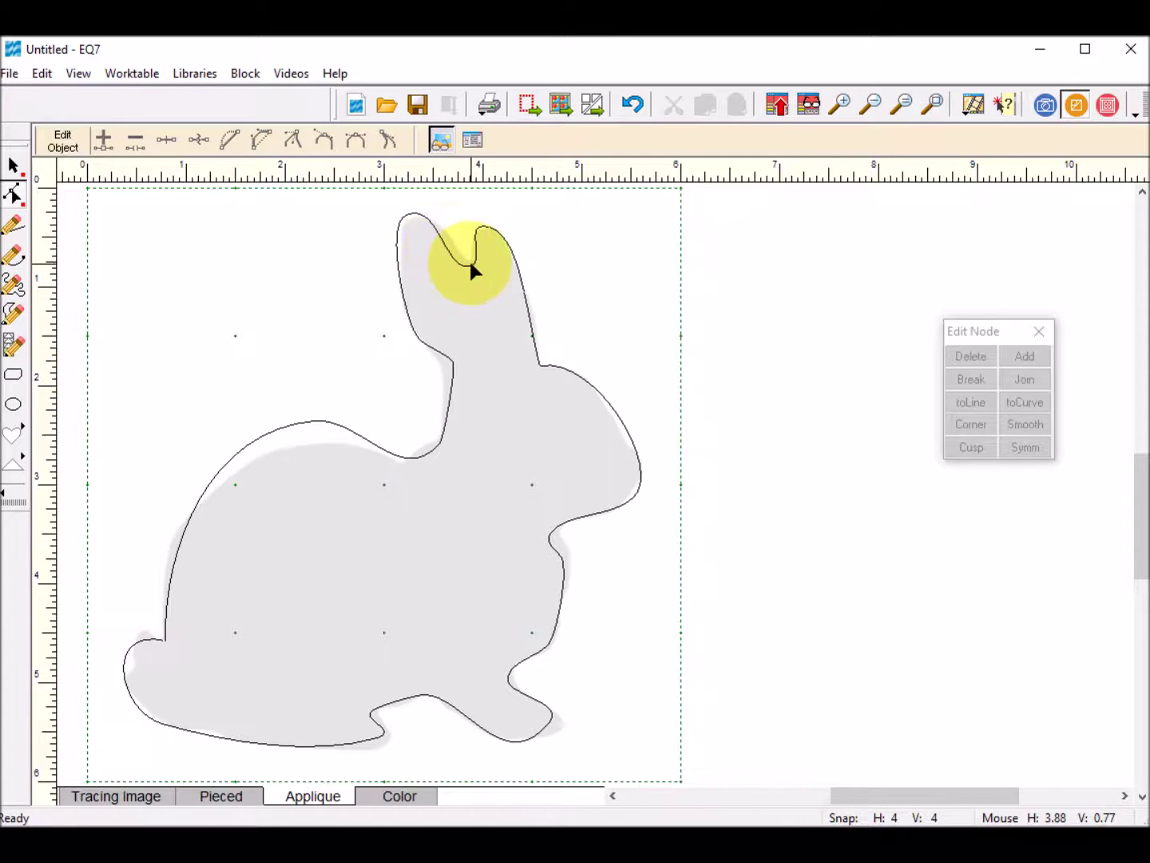
Step: Make the node between the two ears a corner and reshape the rear ear's inner edge with its handle
{"action": "left_click", "coordinate": [473, 265]}
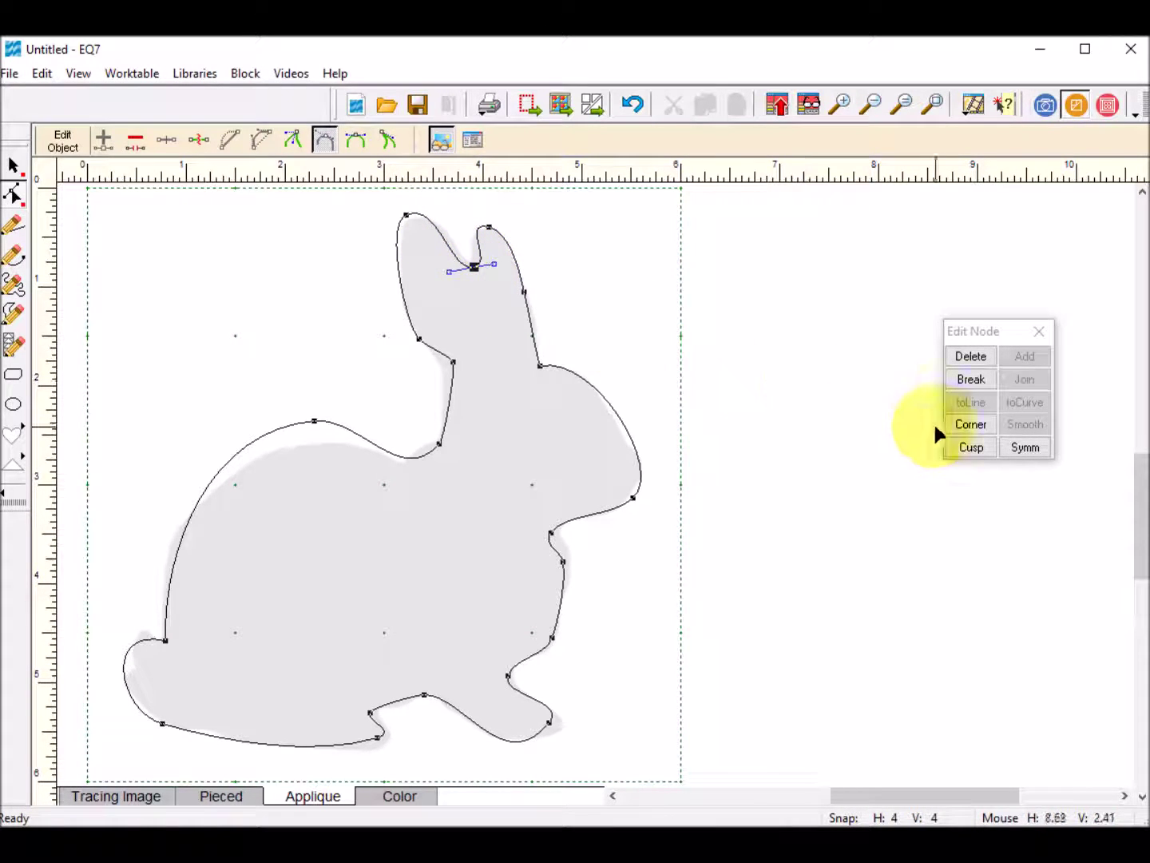
{"action": "left_click", "coordinate": [971, 425]}
{"action": "left_click_drag", "start_coordinate": [448, 271], "coordinate": [457, 267]}
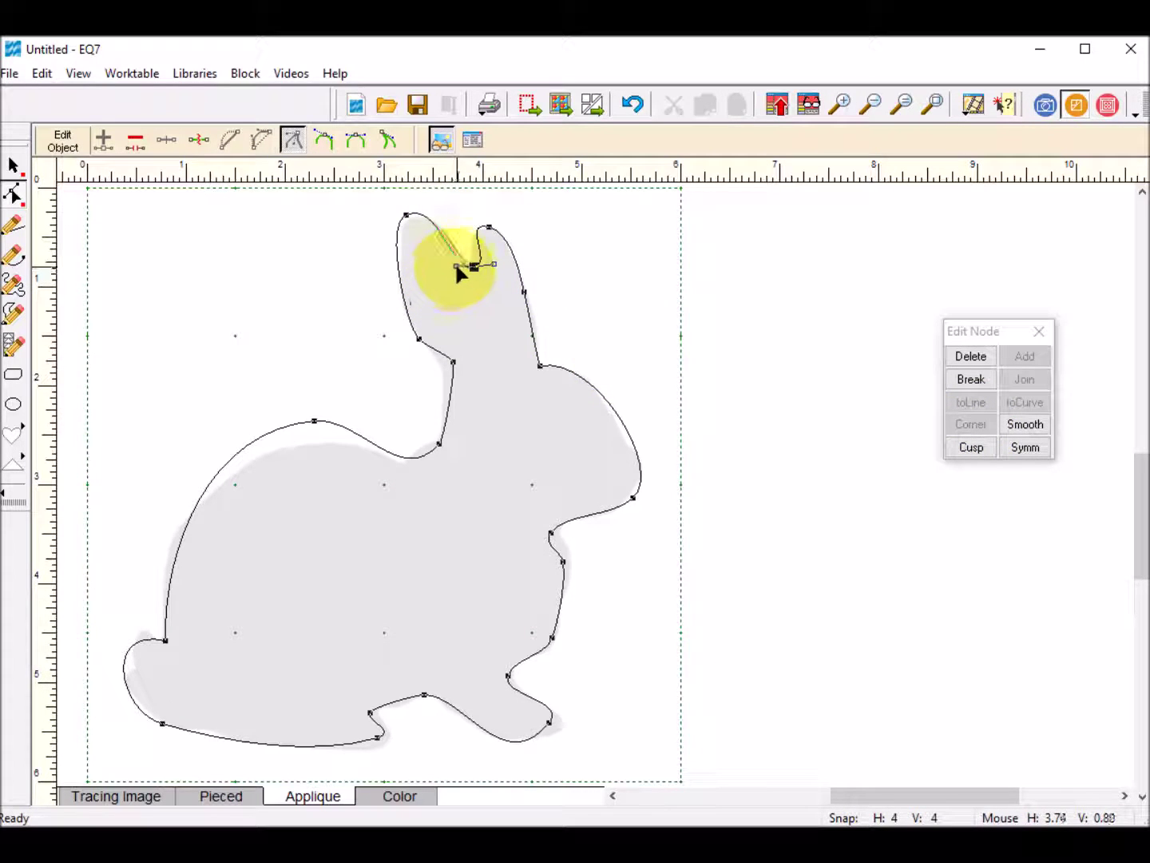
Step: Fit the rear ear's tip and base nodes to the silhouette and delete the extra node at the back of the neck
{"action": "left_click", "coordinate": [408, 215]}
{"action": "left_click_drag", "start_coordinate": [408, 214], "coordinate": [409, 218]}
{"action": "left_click_drag", "start_coordinate": [420, 343], "coordinate": [394, 335]}
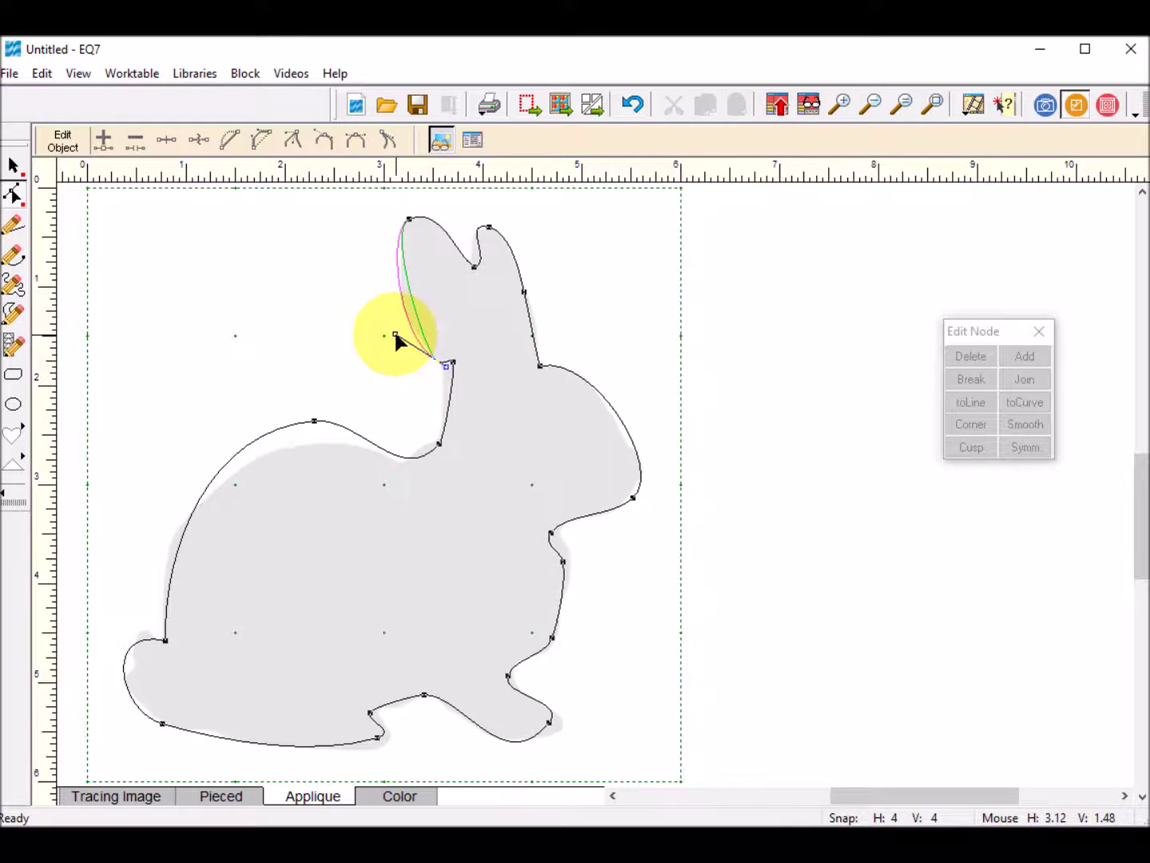
{"action": "left_click", "coordinate": [447, 357]}
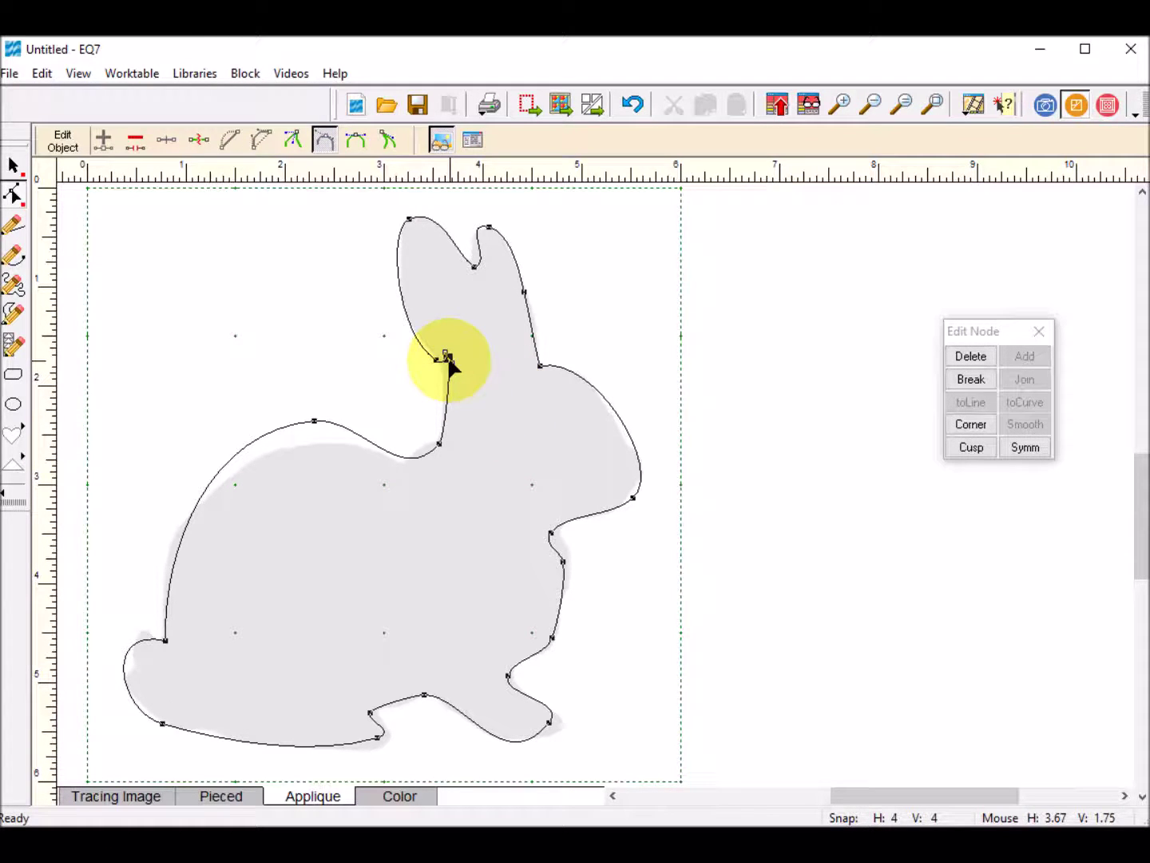
{"action": "left_click", "coordinate": [971, 356]}
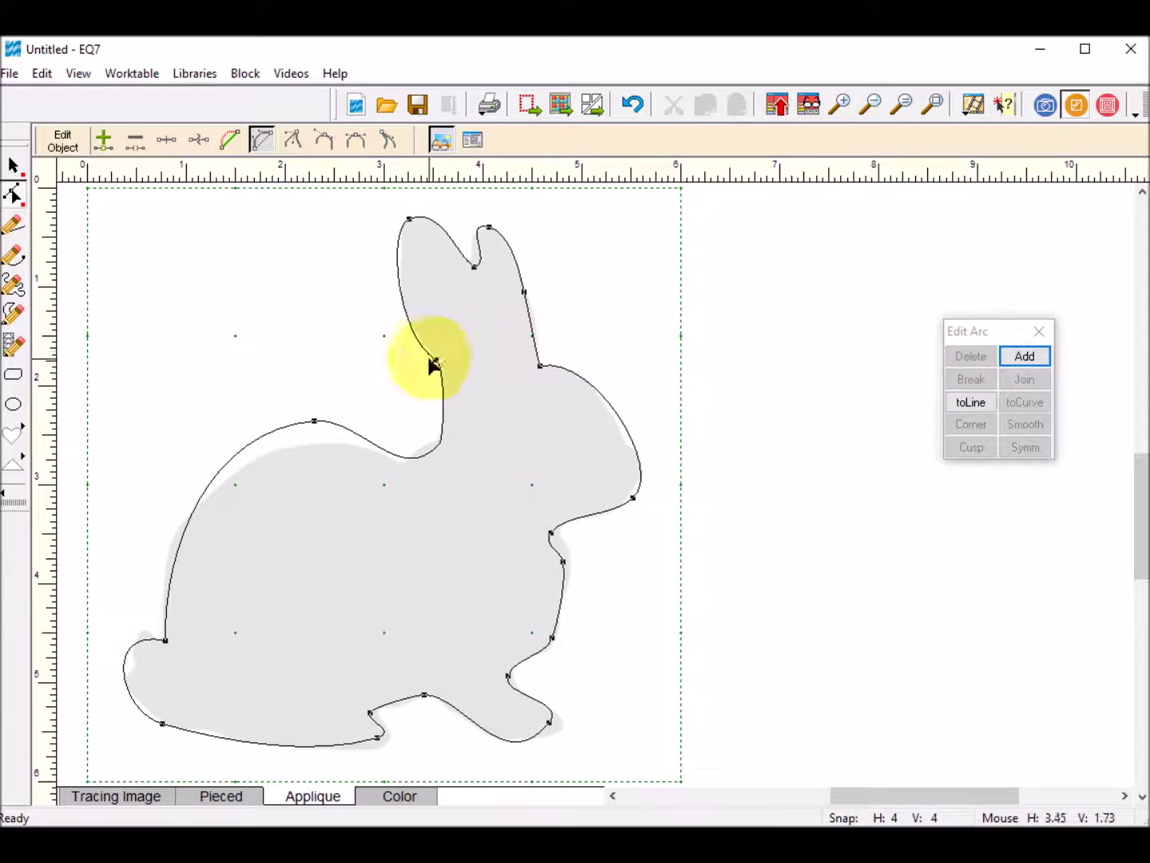
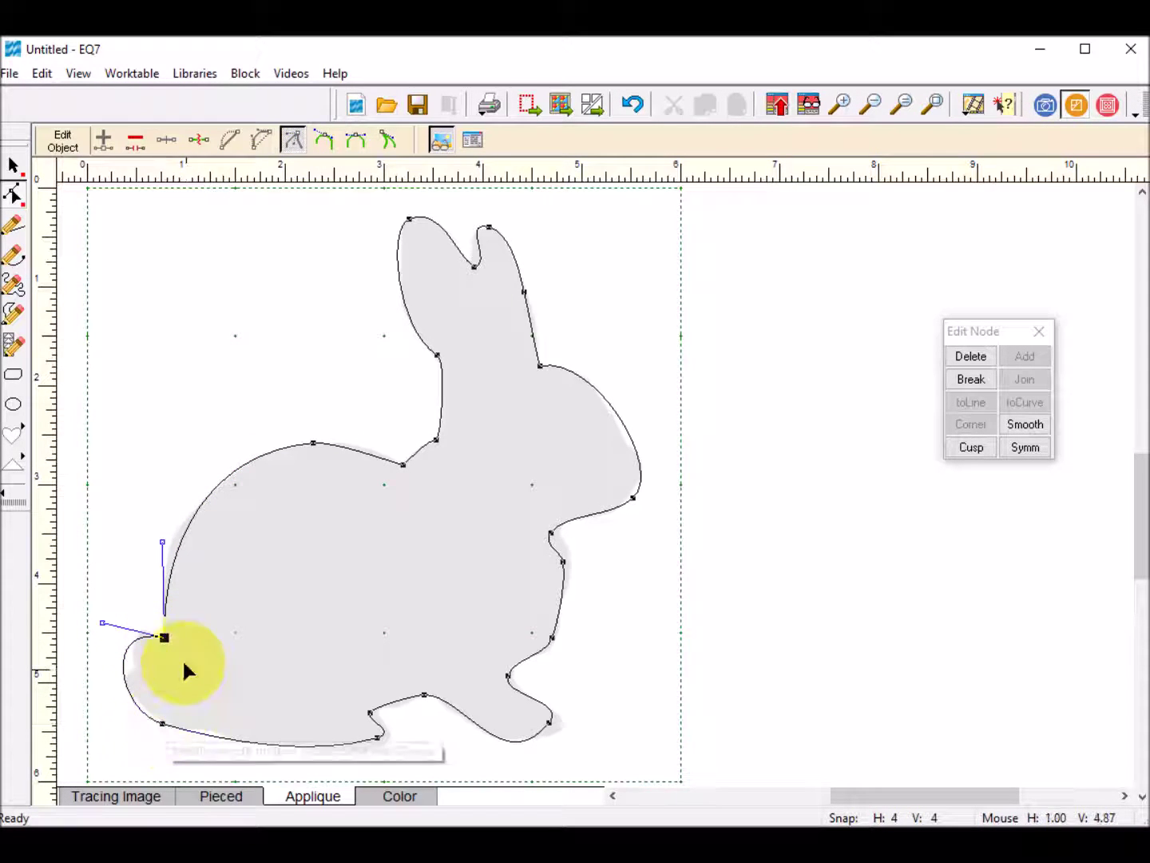
Step: Convert the node below the tail to a corner and reshape the tail's lower curve
{"action": "left_click", "coordinate": [166, 725]}
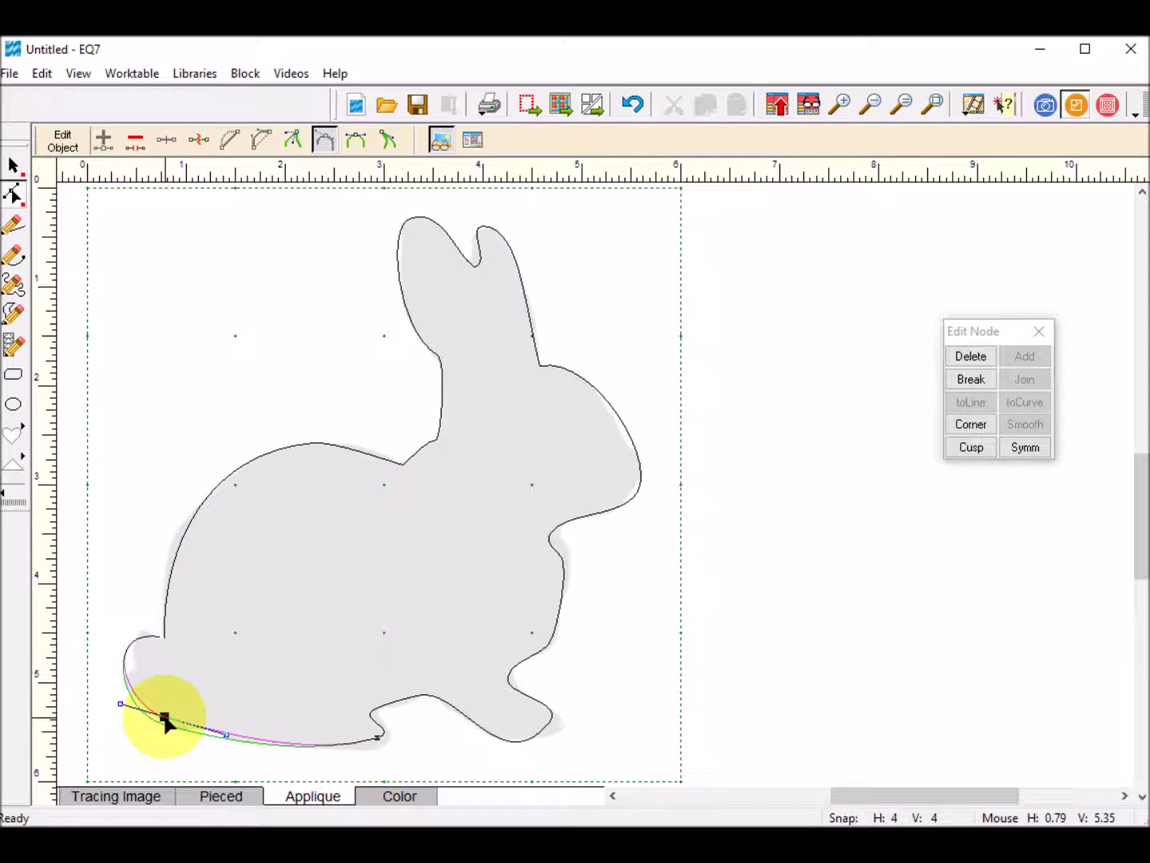
{"action": "left_click", "coordinate": [970, 423]}
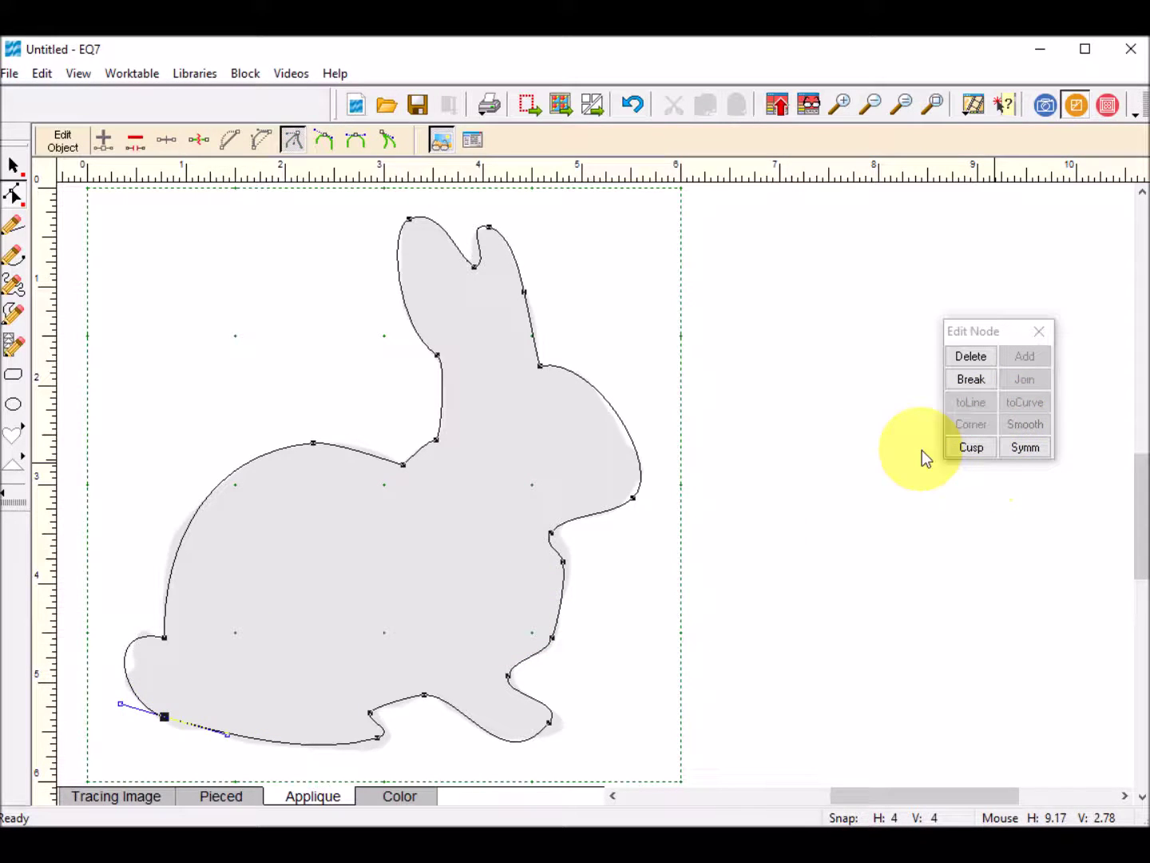
{"action": "left_click_drag", "start_coordinate": [122, 704], "coordinate": [166, 728]}
Step: Refine the nodes around the hind foot, making the notch above the toes a corner with its belly-side curve following the silhouette
{"action": "left_click_drag", "start_coordinate": [378, 745], "coordinate": [381, 714]}
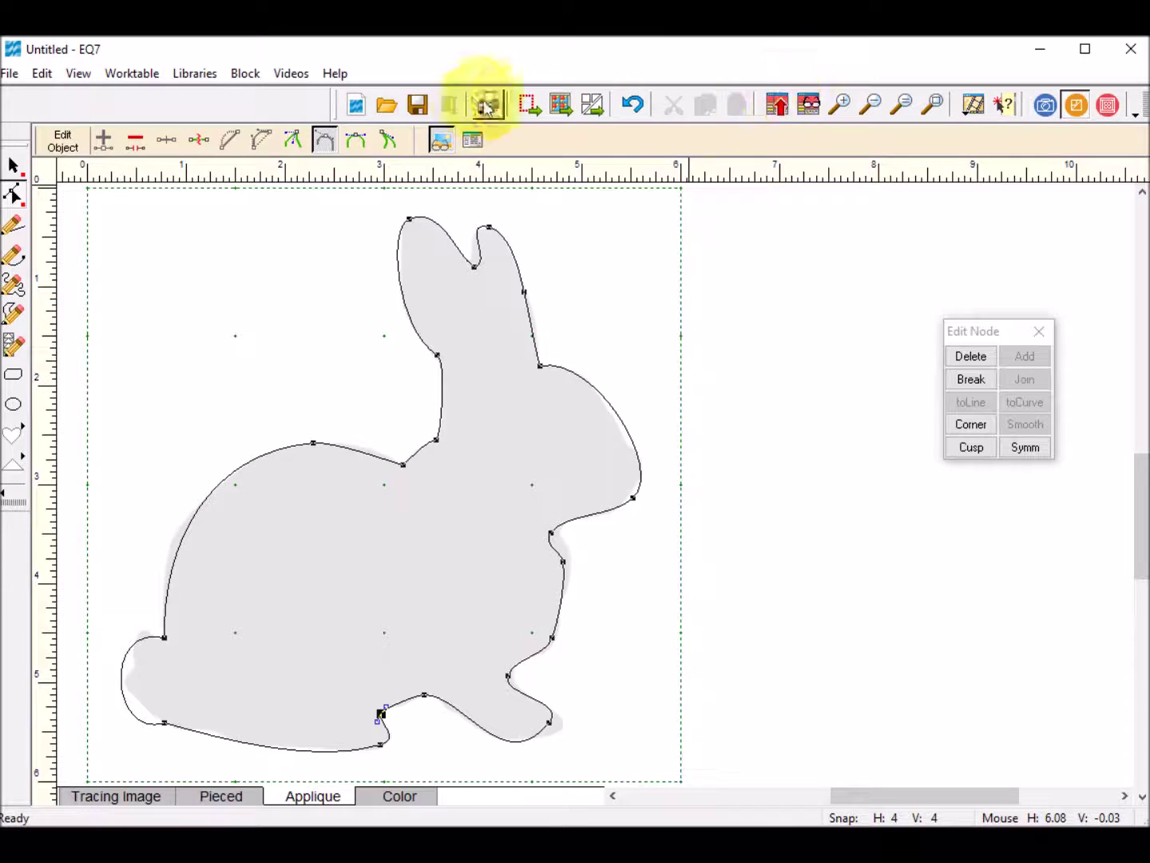
{"action": "left_click", "coordinate": [839, 105]}
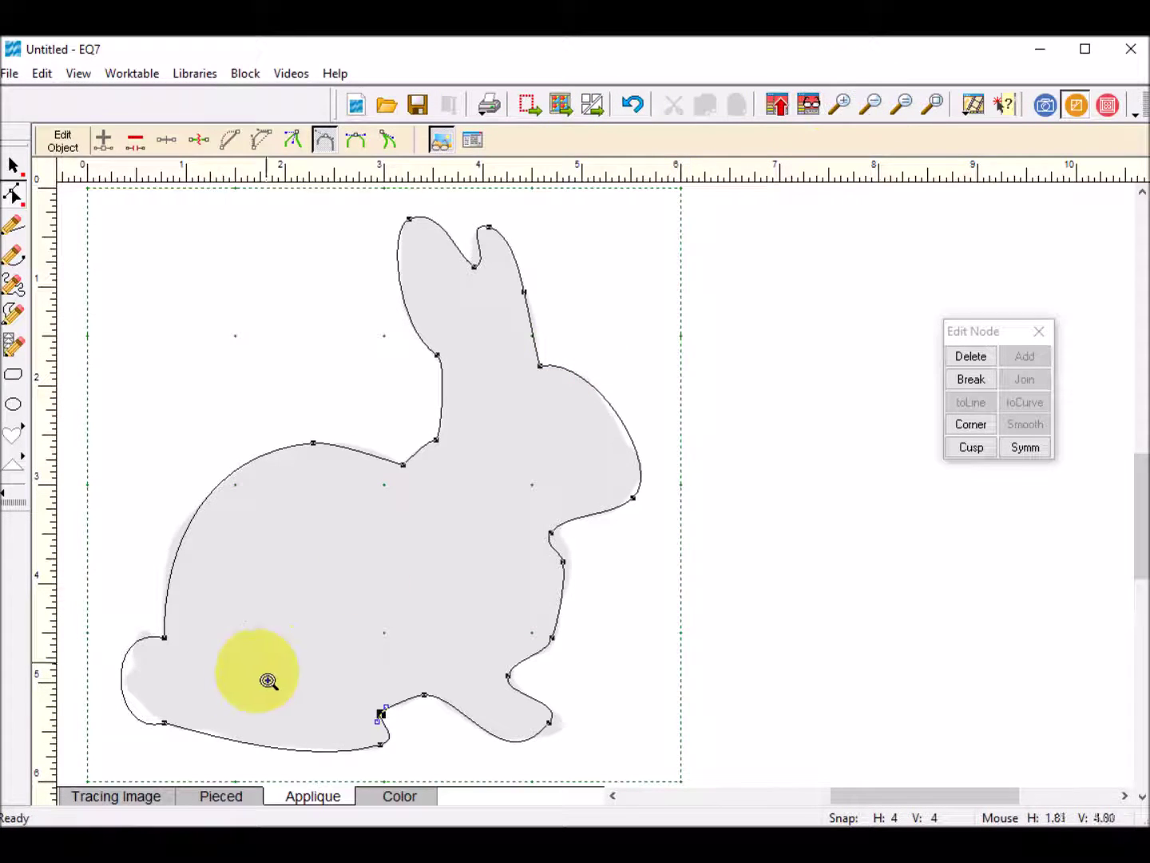
{"action": "left_click_drag", "start_coordinate": [306, 644], "coordinate": [578, 801]}
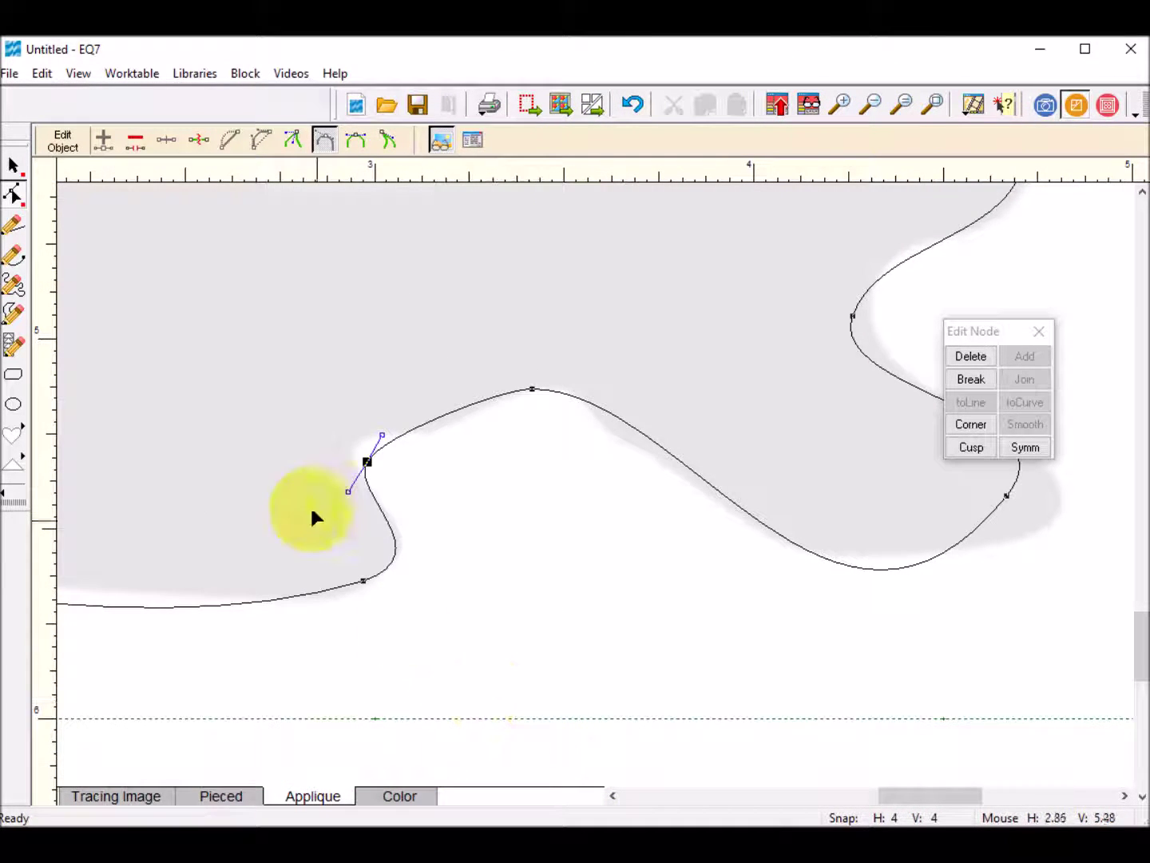
{"action": "left_click_drag", "start_coordinate": [534, 390], "coordinate": [545, 390]}
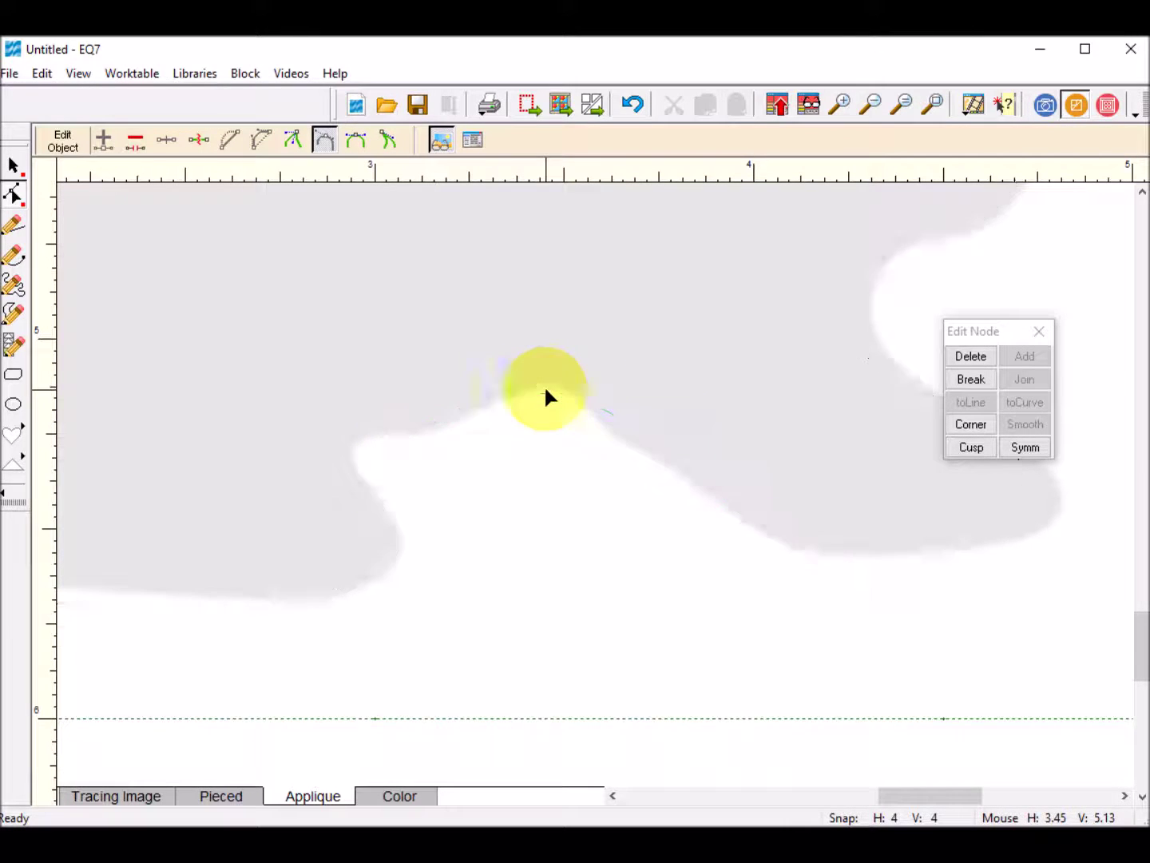
{"action": "left_click_drag", "start_coordinate": [365, 464], "coordinate": [431, 452]}
{"action": "left_click", "coordinate": [972, 424]}
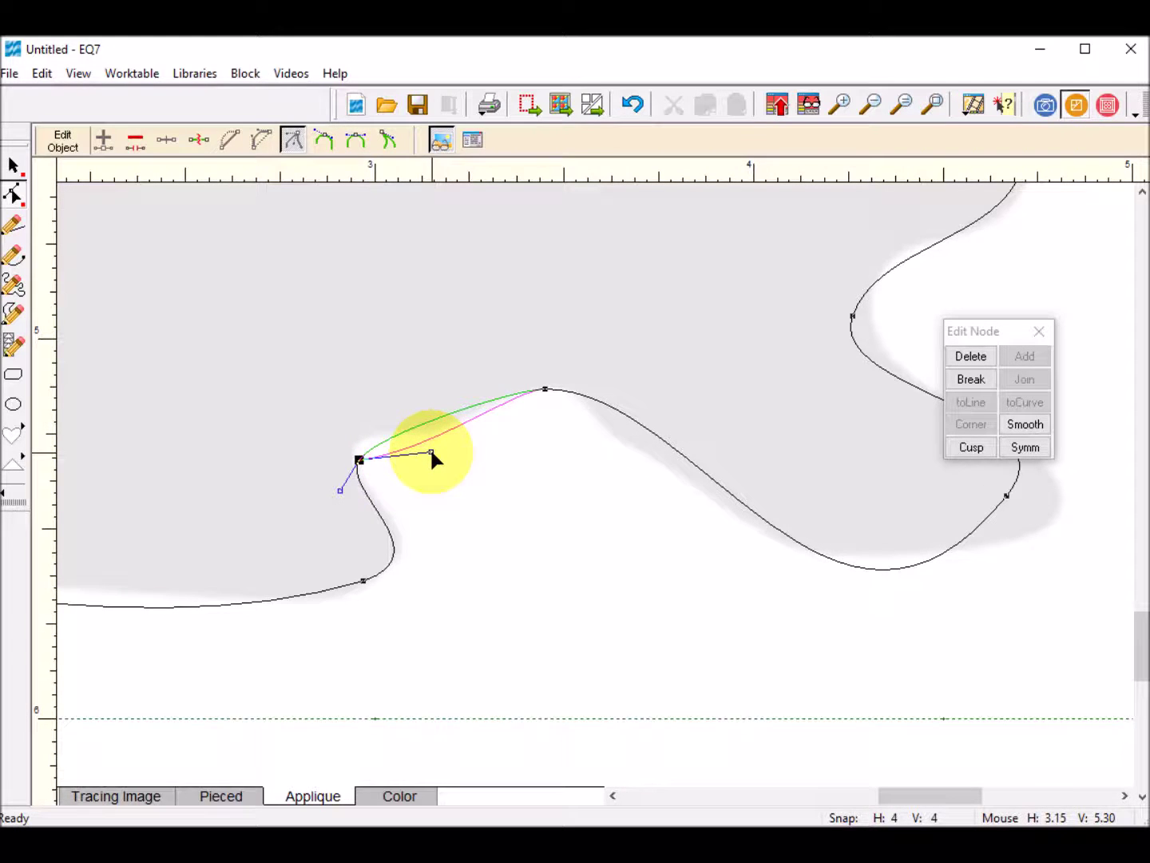
Step: Make the underside node between the hind foot and front paw a corner and reshape the curves on both sides of it
{"action": "left_click", "coordinate": [551, 393]}
{"action": "left_click_drag", "start_coordinate": [549, 392], "coordinate": [520, 397]}
{"action": "left_click", "coordinate": [547, 387]}
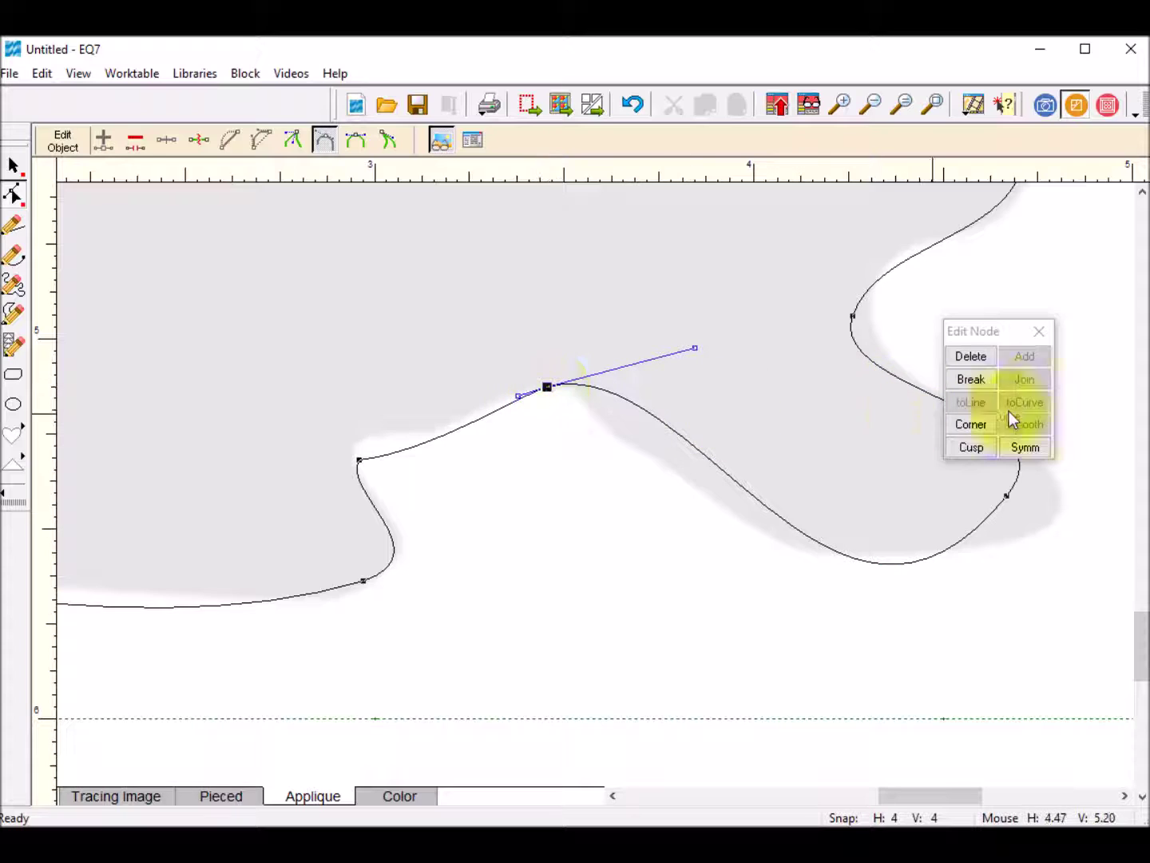
{"action": "left_click", "coordinate": [988, 428]}
{"action": "left_click_drag", "start_coordinate": [695, 348], "coordinate": [629, 415]}
Step: Fit the front paw's tip and lower curve to the silhouette and move the node above the paw onto its edge
{"action": "left_click_drag", "start_coordinate": [1007, 499], "coordinate": [1061, 511]}
{"action": "left_click_drag", "start_coordinate": [902, 717], "coordinate": [810, 672]}
{"action": "left_click_drag", "start_coordinate": [989, 337], "coordinate": [658, 271]}
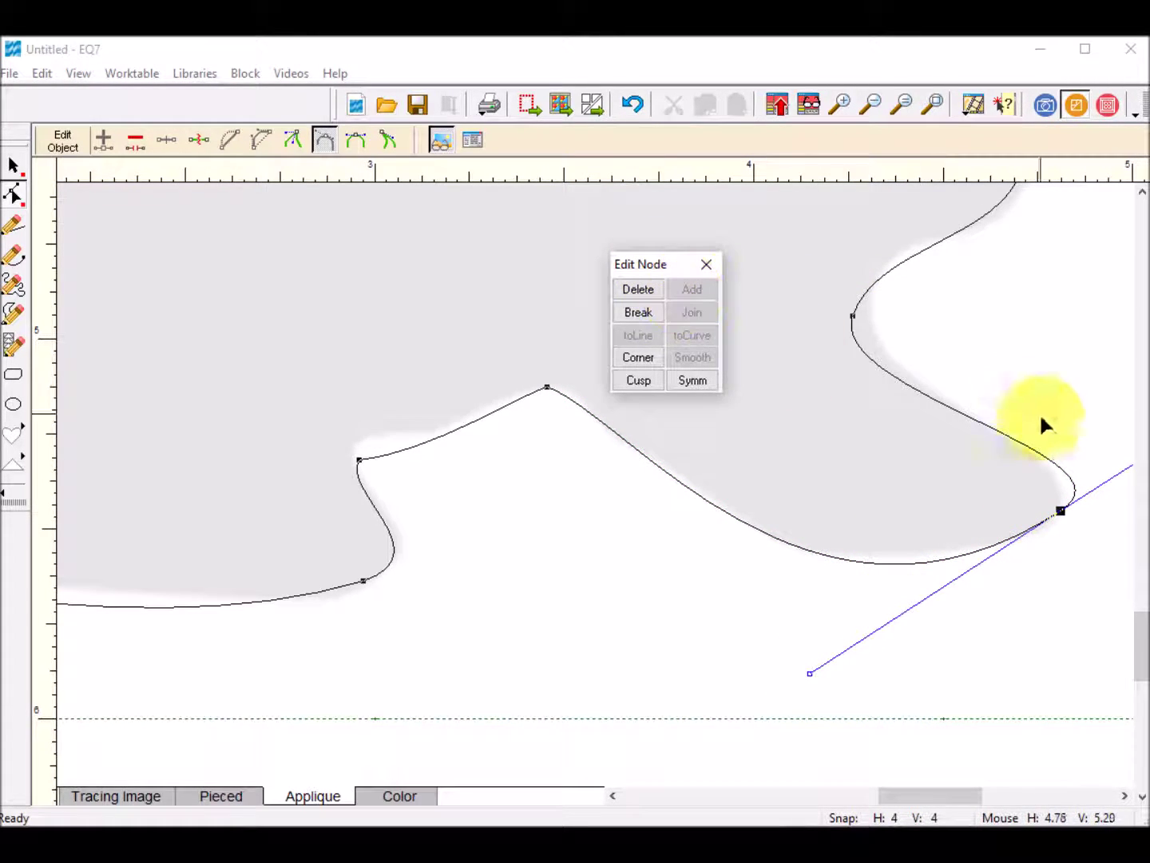
{"action": "left_click_drag", "start_coordinate": [1061, 513], "coordinate": [1034, 514]}
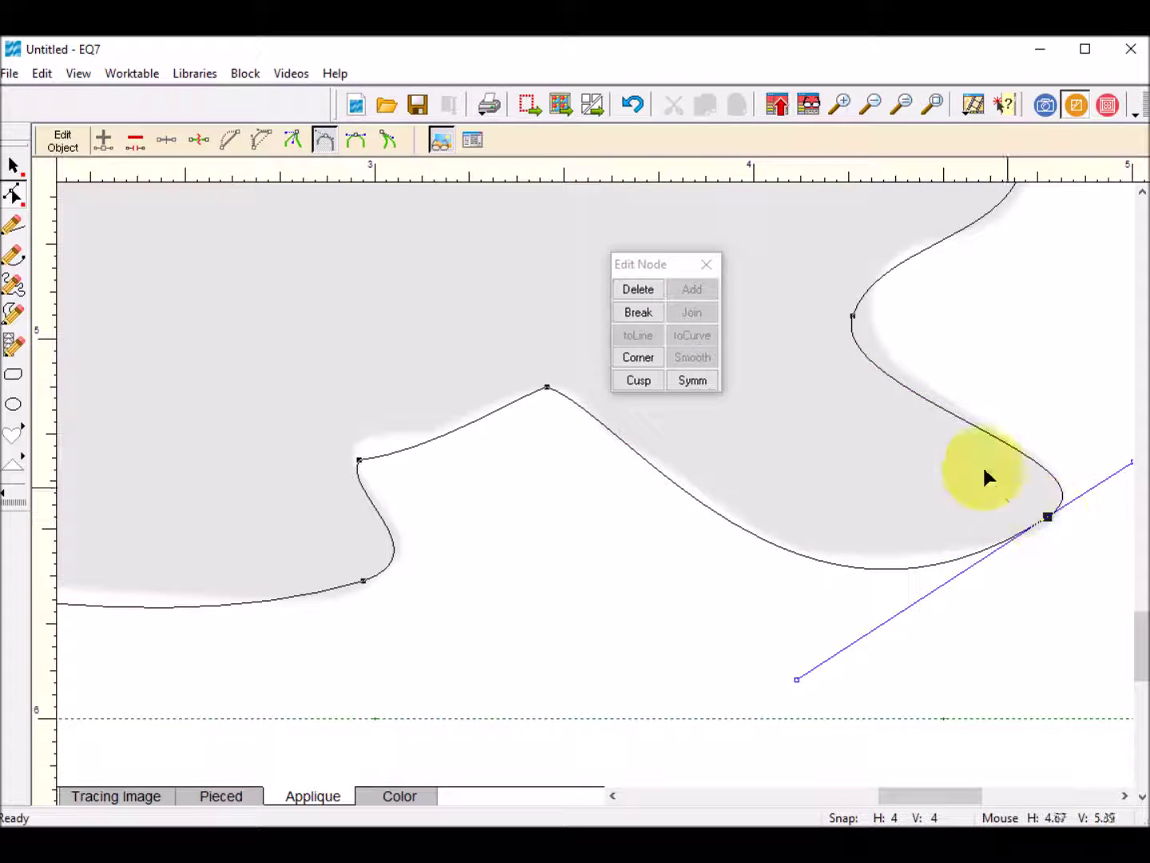
{"action": "left_click_drag", "start_coordinate": [853, 319], "coordinate": [874, 308]}
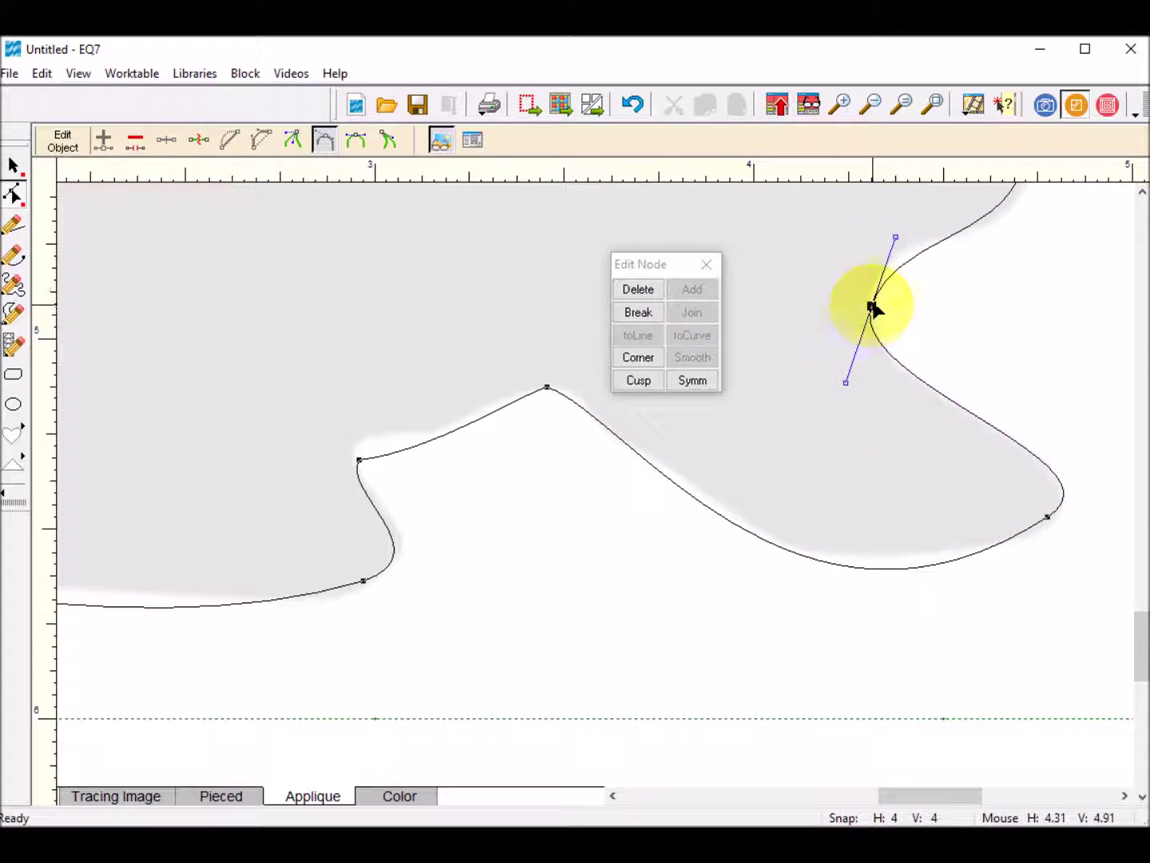
Step: Move the lower and upper chest nodes outward onto the silhouette's edge
{"action": "scroll", "coordinate": [1142, 623], "scroll_direction": "up", "scroll_amount": 2}
{"action": "left_click_drag", "start_coordinate": [1143, 622], "coordinate": [1145, 602]}
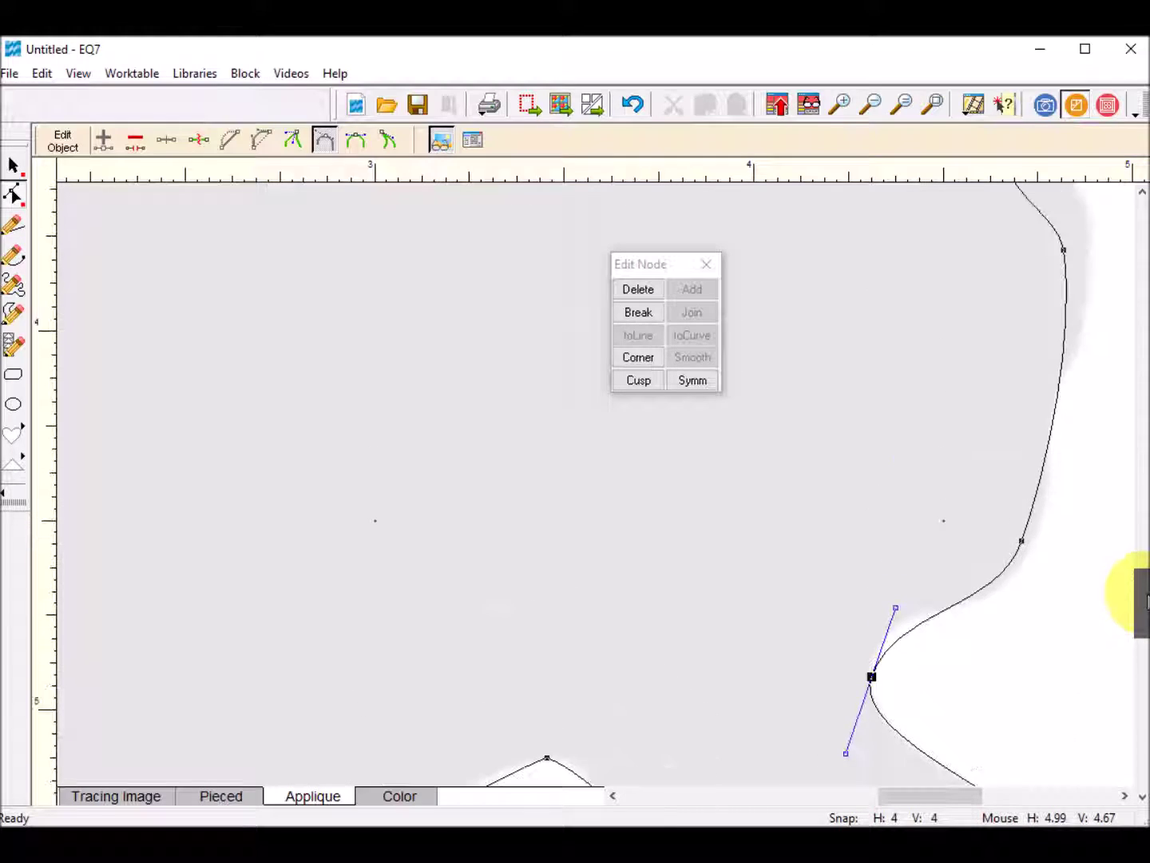
{"action": "left_click_drag", "start_coordinate": [1024, 543], "coordinate": [1032, 528]}
{"action": "left_click_drag", "start_coordinate": [1062, 249], "coordinate": [1082, 214]}
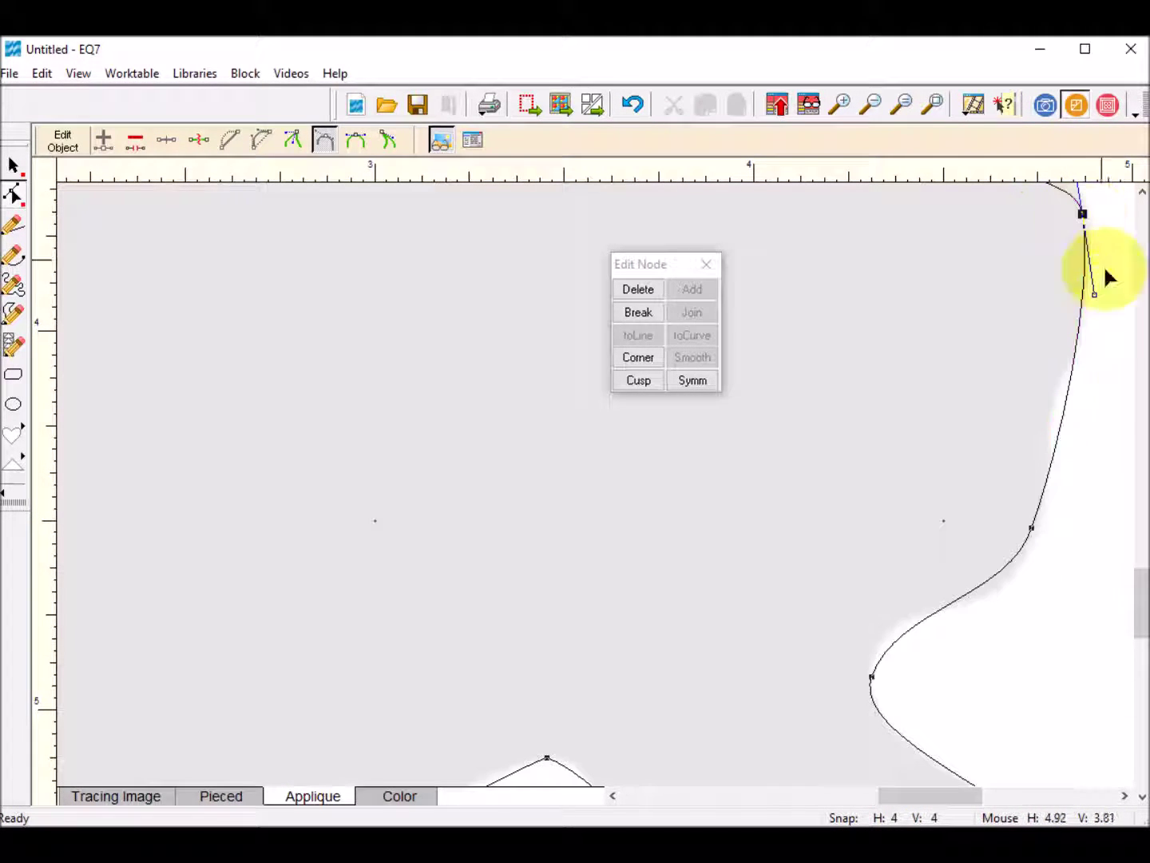
Step: Reposition the throat node under the chin and the chin node to follow the silhouette's edge
{"action": "mouse_move", "coordinate": [1143, 613]}
{"action": "left_mouse_down"}
{"action": "mouse_move", "coordinate": [1146, 485]}
{"action": "mouse_move", "coordinate": [1146, 555]}
{"action": "left_mouse_up"}
{"action": "left_click_drag", "start_coordinate": [1019, 555], "coordinate": [1054, 535]}
{"action": "left_click_drag", "start_coordinate": [949, 796], "coordinate": [1001, 796]}
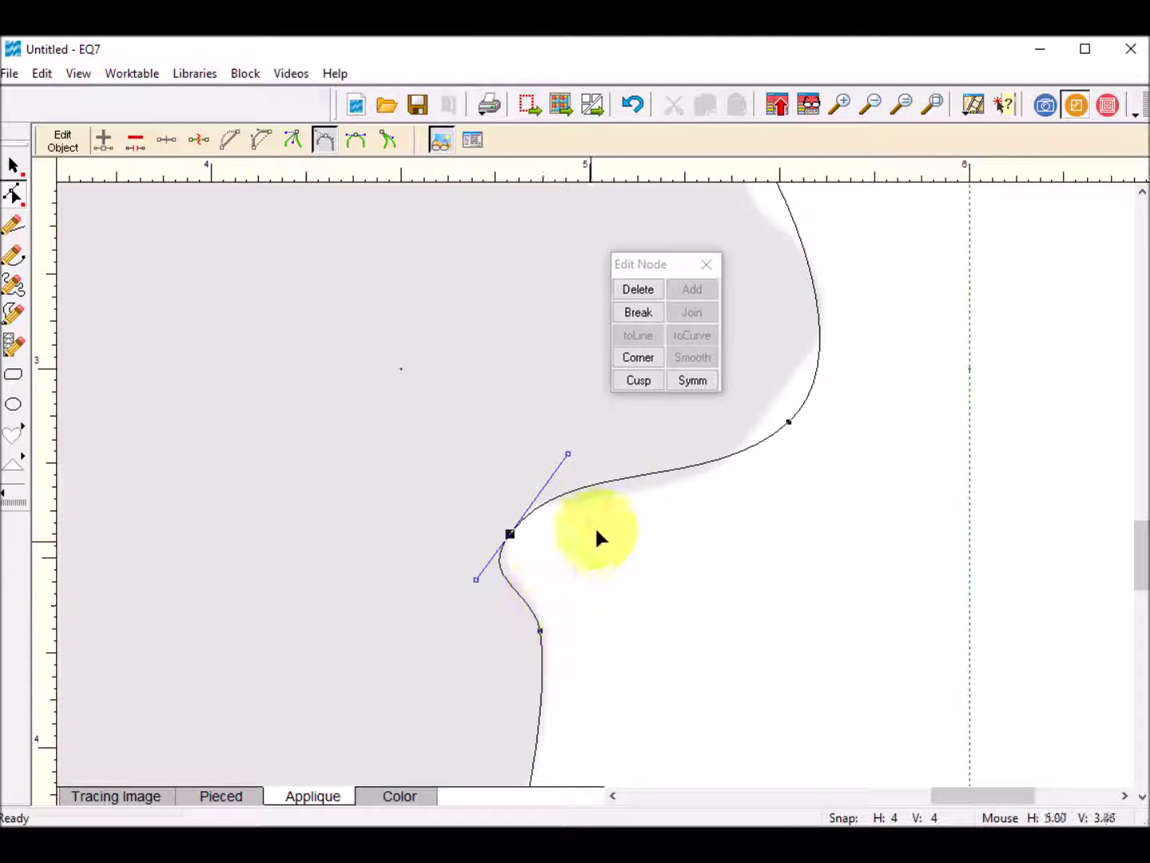
{"action": "left_click_drag", "start_coordinate": [512, 534], "coordinate": [509, 531]}
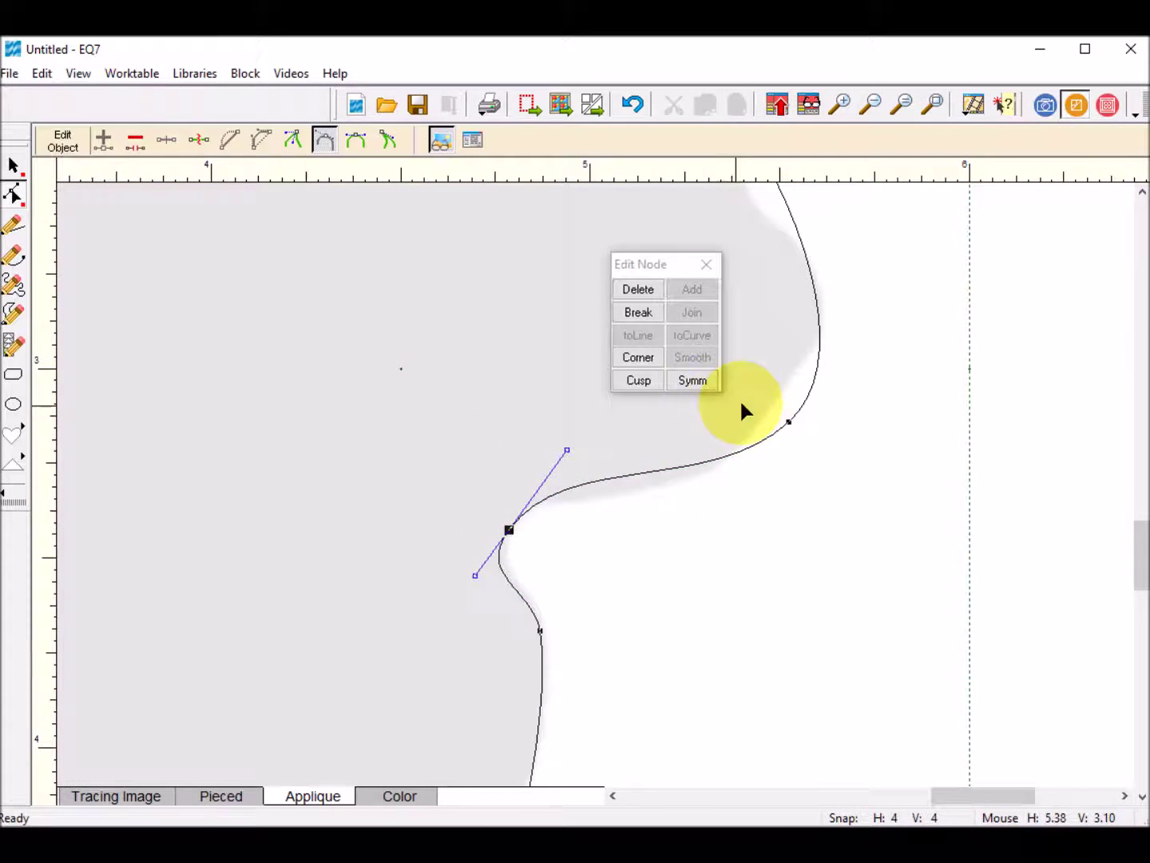
{"action": "left_click_drag", "start_coordinate": [787, 426], "coordinate": [762, 425]}
{"action": "left_click", "coordinate": [1141, 190]}
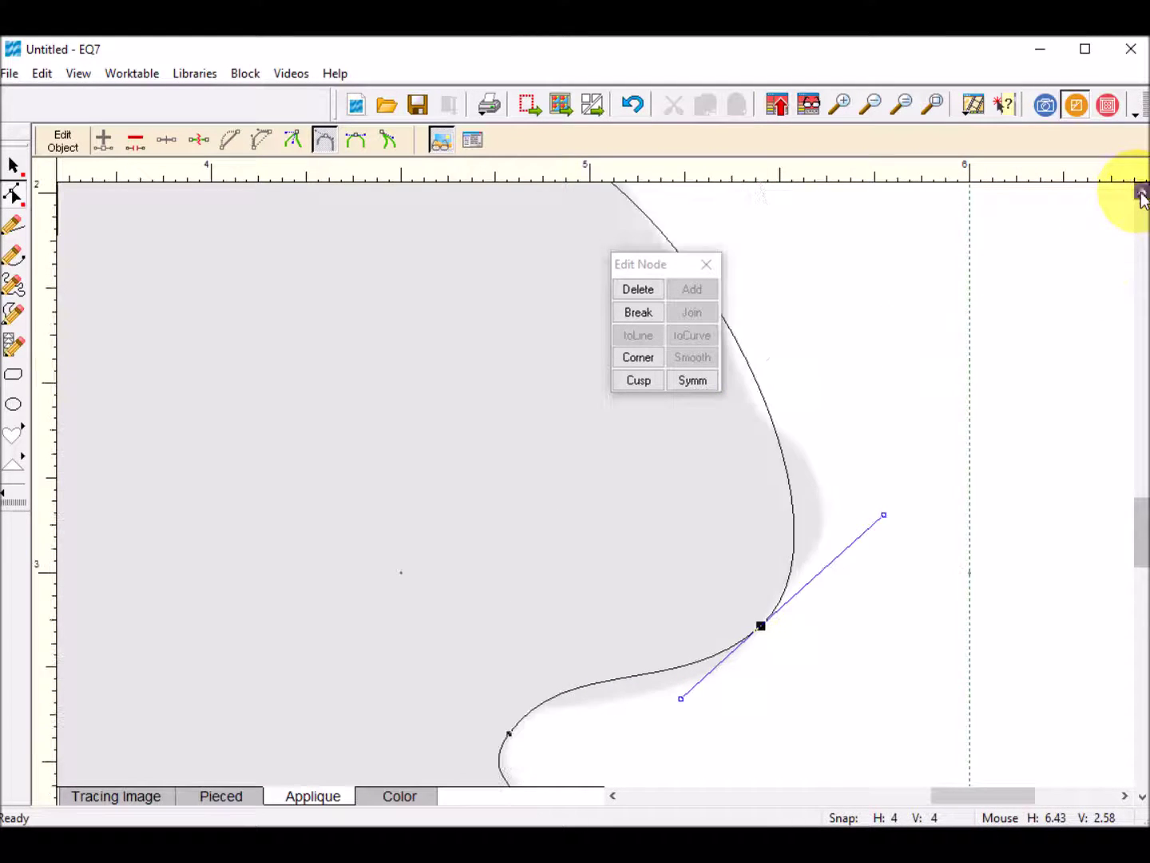
{"action": "left_click", "coordinate": [1142, 193]}
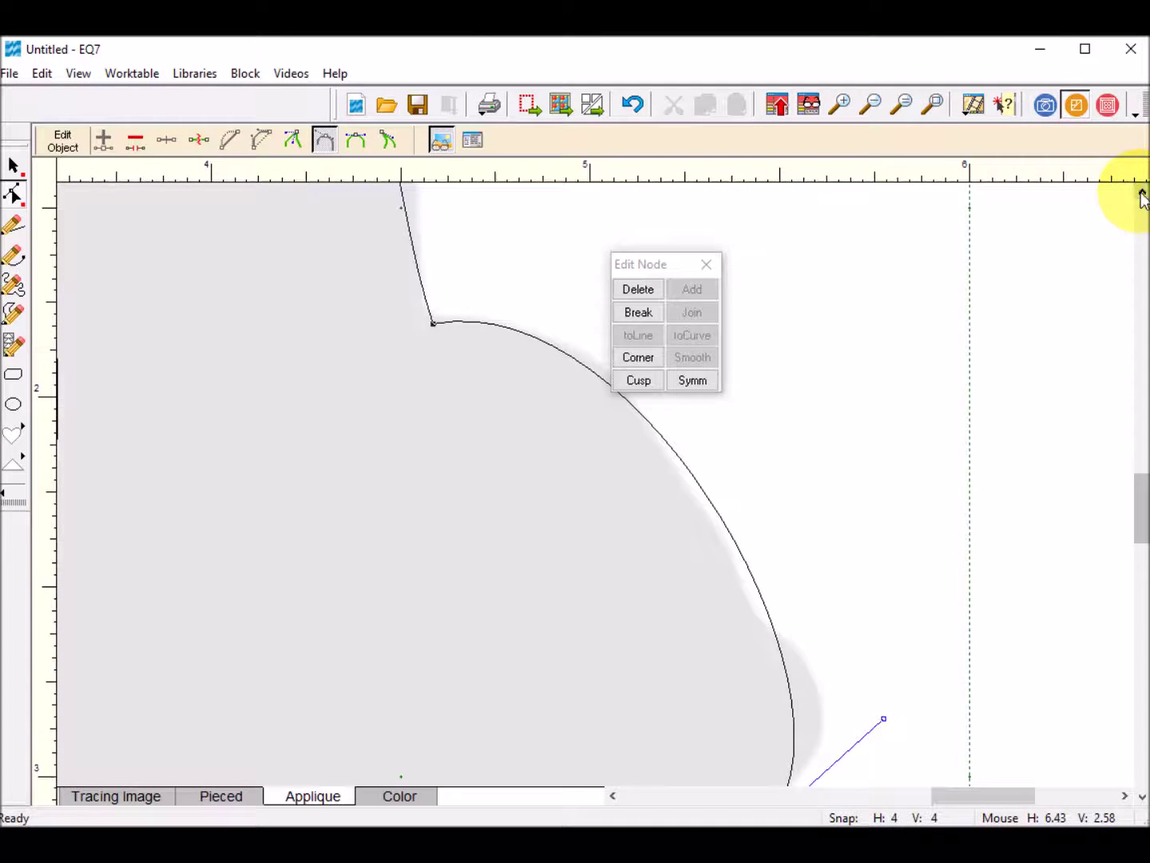
Step: Add a node midway along the face curve between the forehead and the nose
{"action": "left_click", "coordinate": [931, 106]}
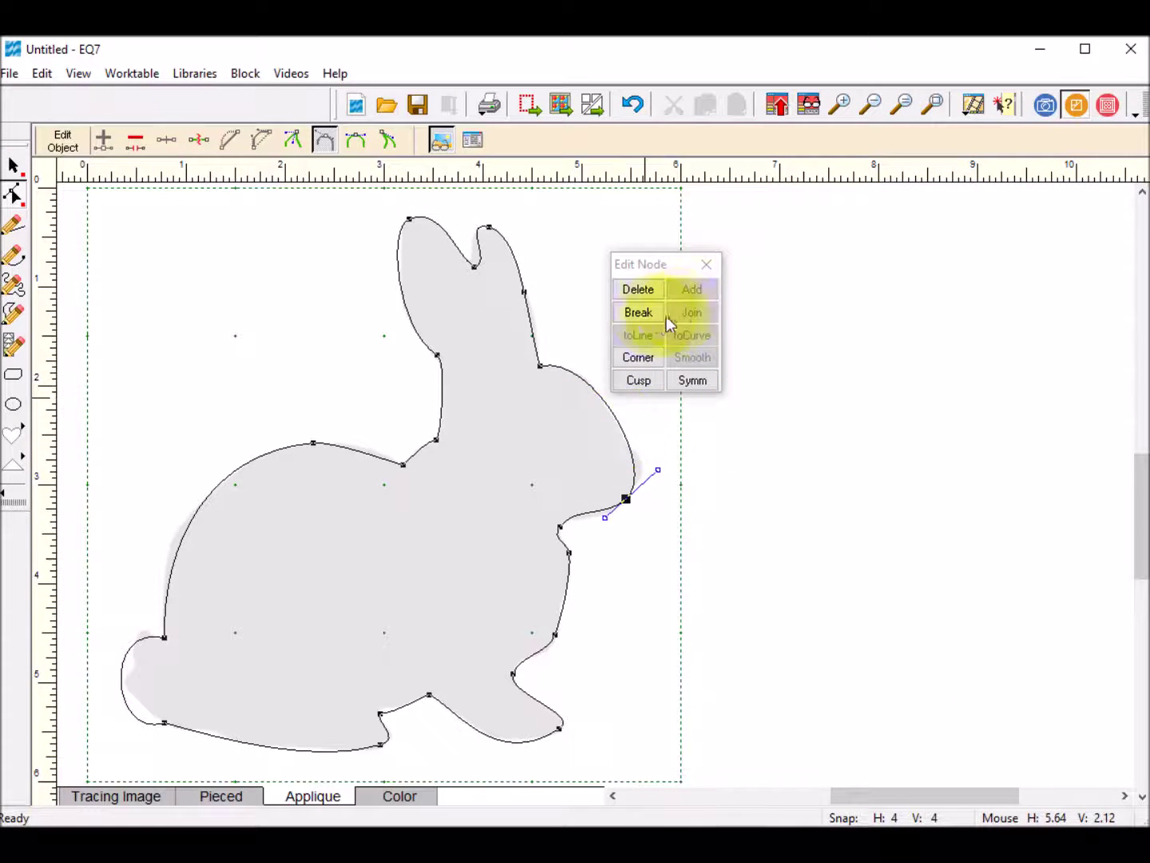
{"action": "left_click", "coordinate": [638, 357]}
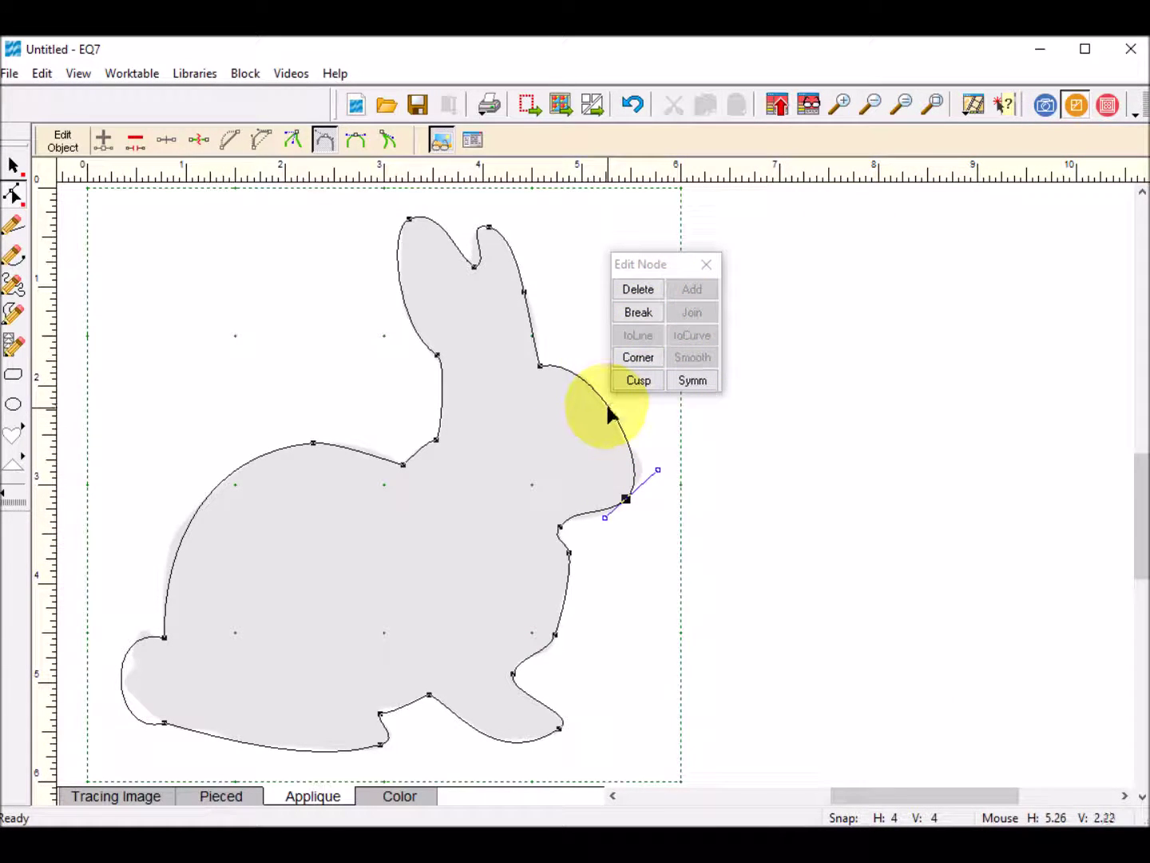
{"action": "left_click", "coordinate": [609, 414]}
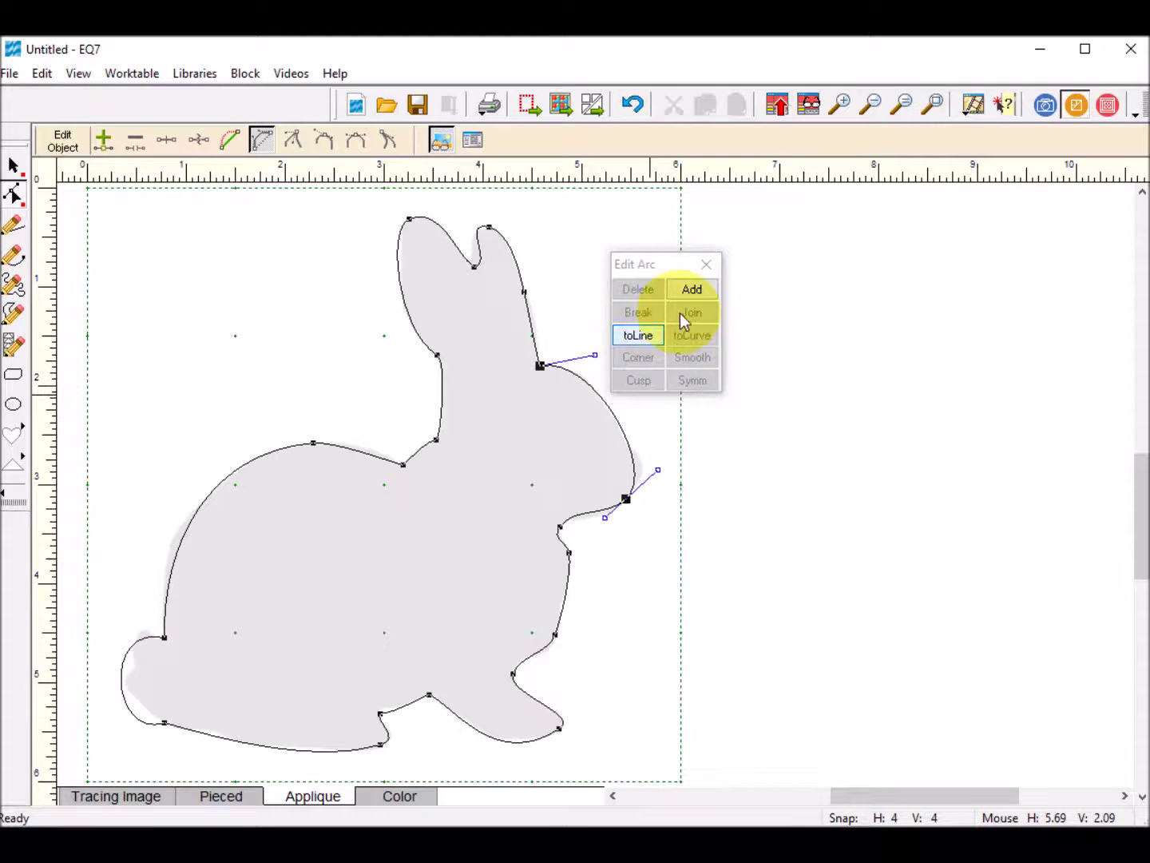
{"action": "left_click", "coordinate": [693, 291]}
Step: Reshape the curves around the new face node to follow the silhouette's nose, and close the node editing dialog
{"action": "left_click", "coordinate": [615, 419]}
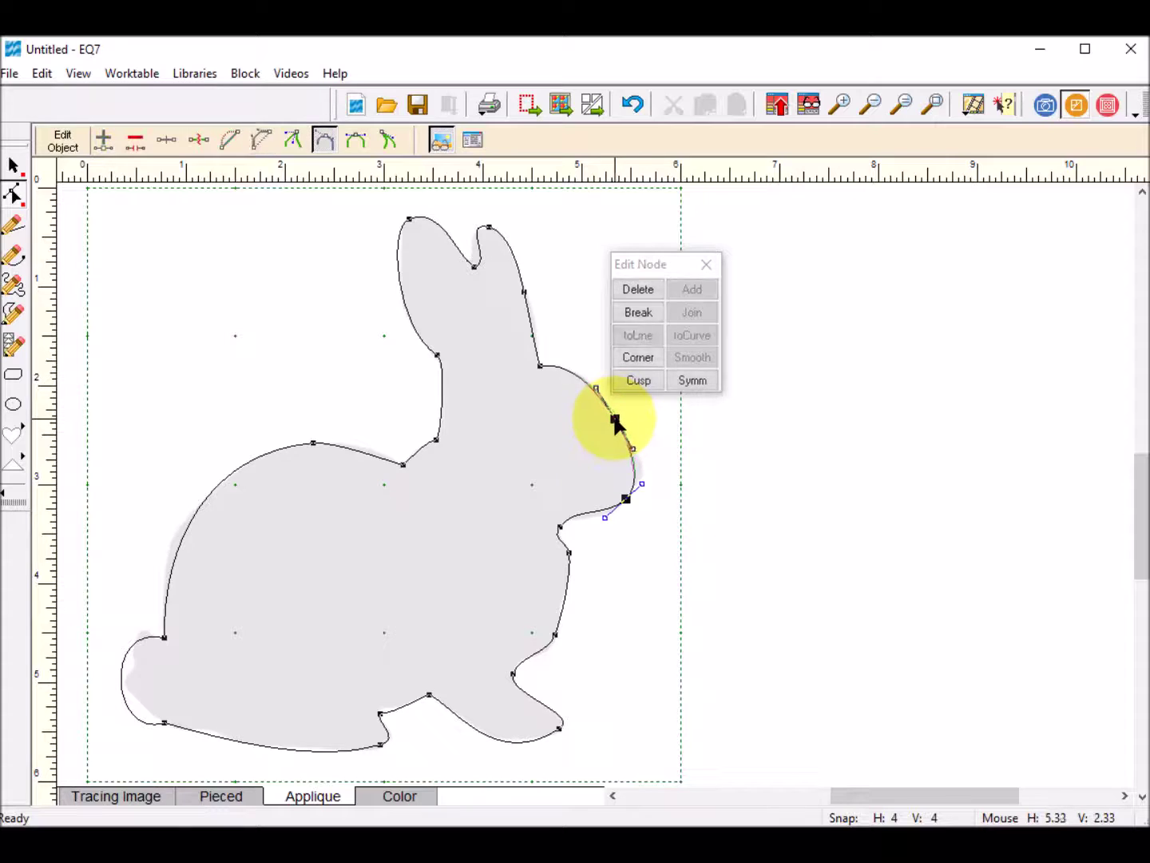
{"action": "left_click_drag", "start_coordinate": [635, 449], "coordinate": [648, 465]}
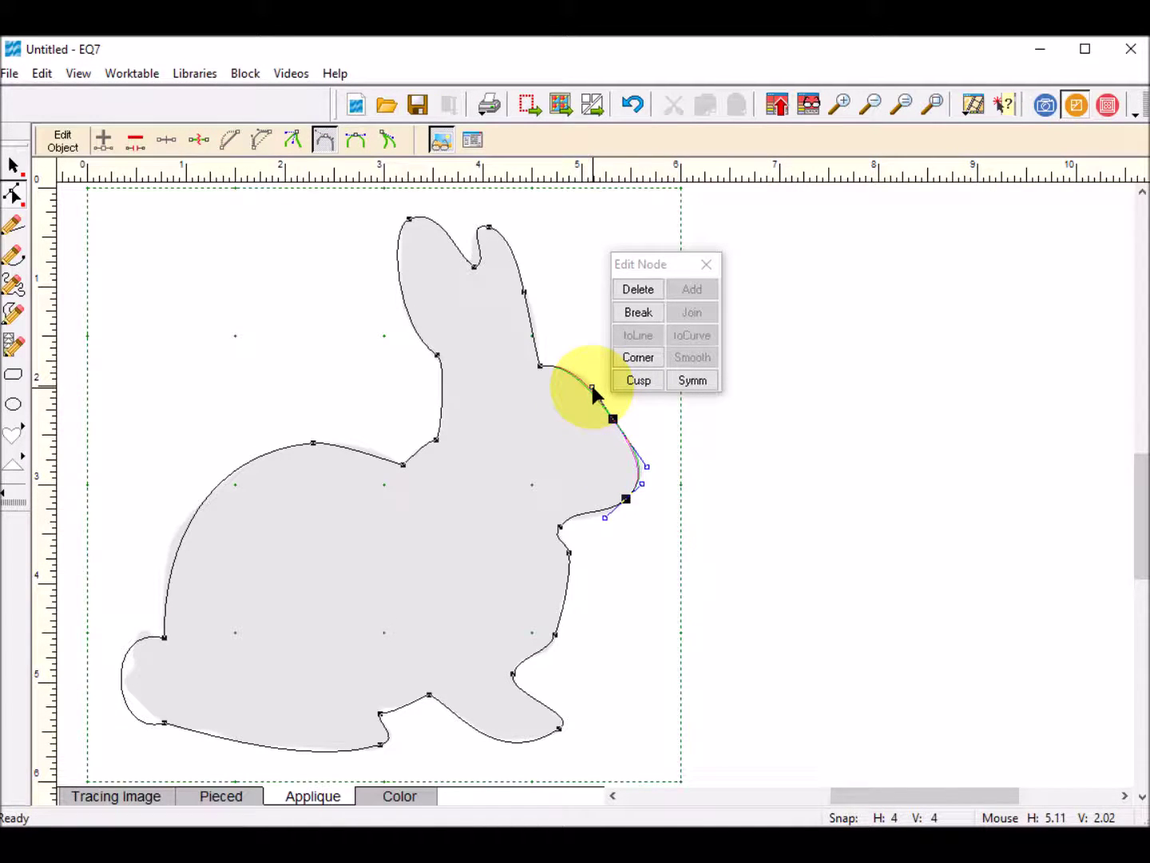
{"action": "left_click_drag", "start_coordinate": [593, 386], "coordinate": [594, 385]}
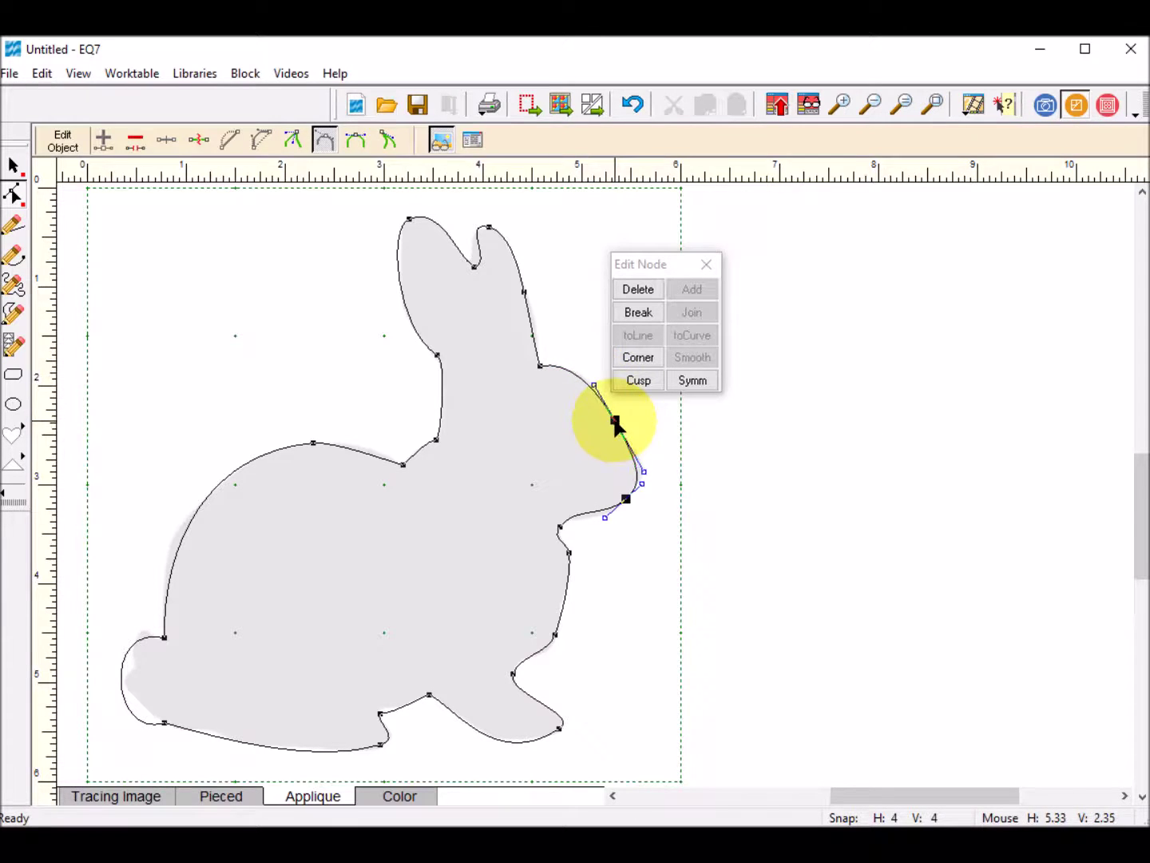
{"action": "left_click", "coordinate": [760, 470]}
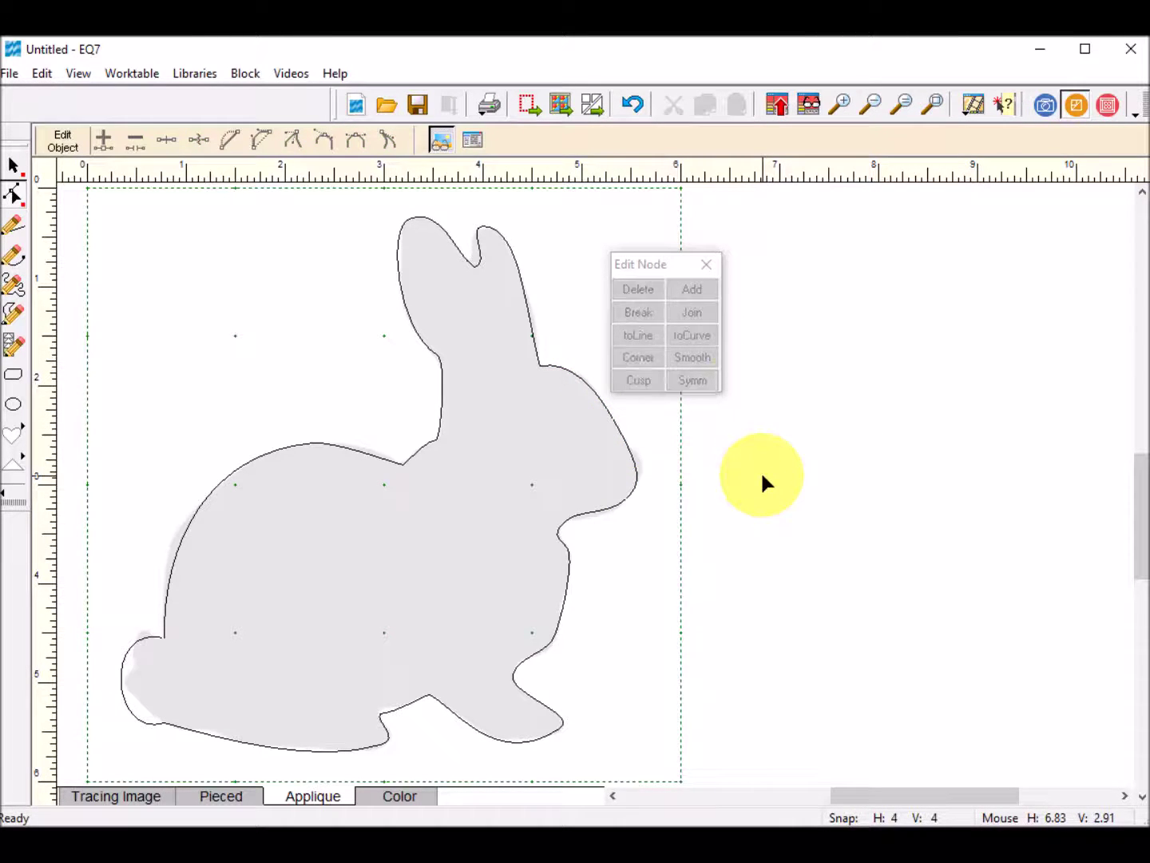
{"action": "left_click", "coordinate": [707, 265]}
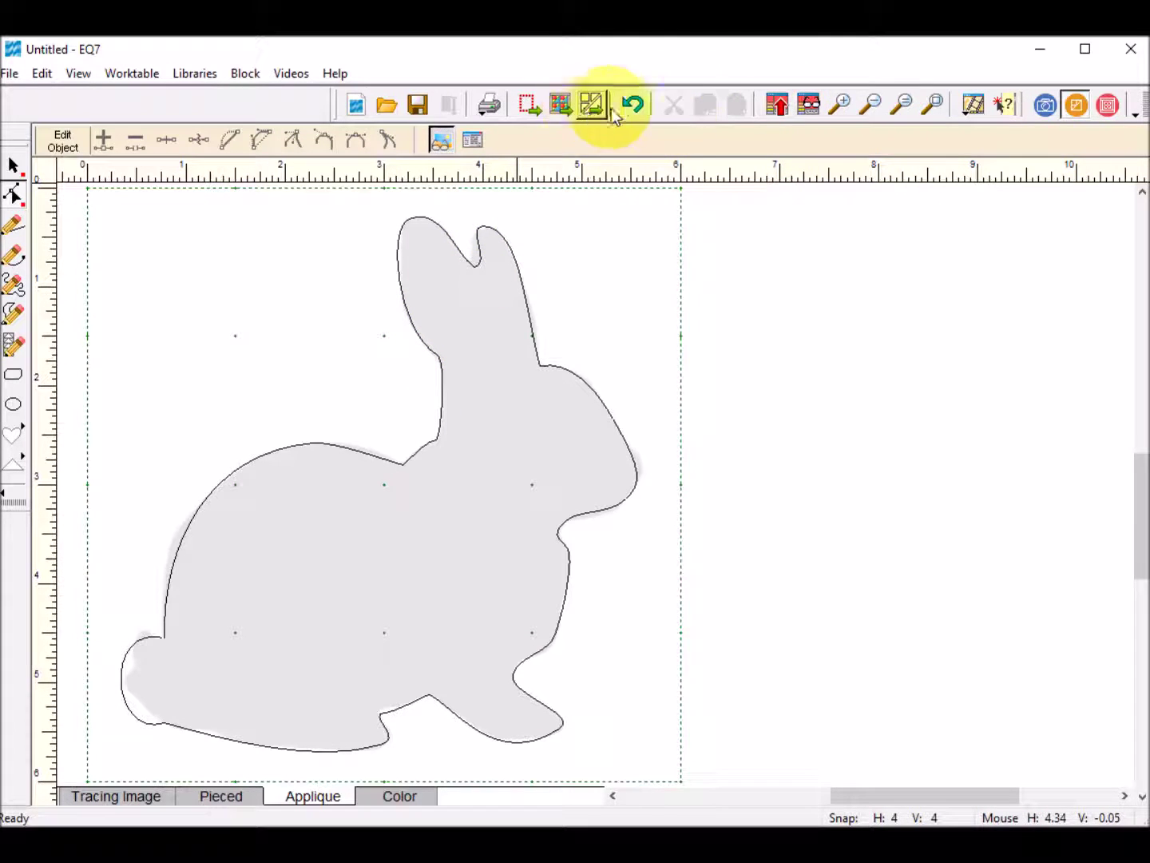
Step: Move the notch node between the ears onto the silhouette and pull the front ear's inner curve to its edge
{"action": "left_click", "coordinate": [838, 104]}
{"action": "left_click_drag", "start_coordinate": [539, 295], "coordinate": [380, 209]}
{"action": "left_click", "coordinate": [13, 194]}
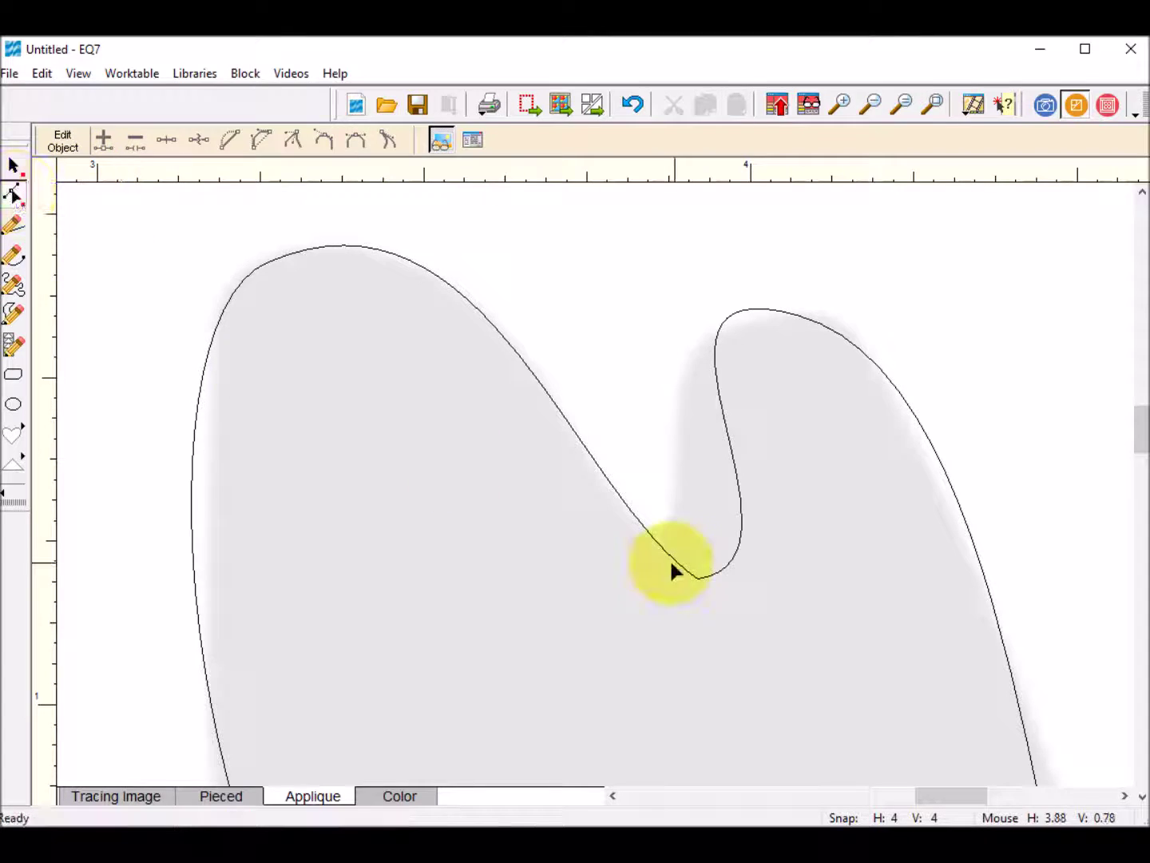
{"action": "left_click", "coordinate": [694, 584]}
{"action": "left_click_drag", "start_coordinate": [694, 584], "coordinate": [651, 534]}
{"action": "left_click_drag", "start_coordinate": [783, 513], "coordinate": [724, 500]}
Step: Reposition the tip nodes of both ears onto the silhouette and adjust the front ear's tip curve
{"action": "left_click_drag", "start_coordinate": [797, 313], "coordinate": [803, 312]}
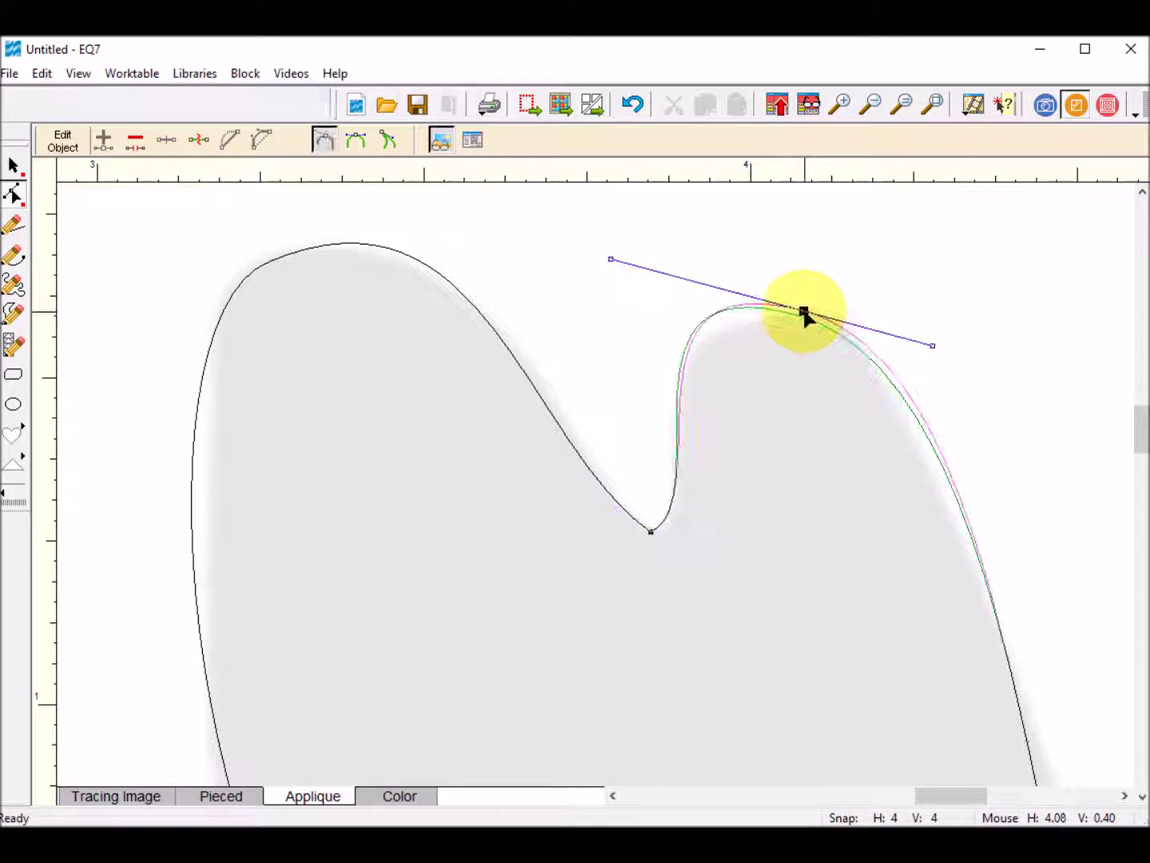
{"action": "left_click_drag", "start_coordinate": [610, 259], "coordinate": [596, 301]}
{"action": "left_click_drag", "start_coordinate": [802, 315], "coordinate": [795, 323]}
{"action": "left_click_drag", "start_coordinate": [270, 264], "coordinate": [263, 269]}
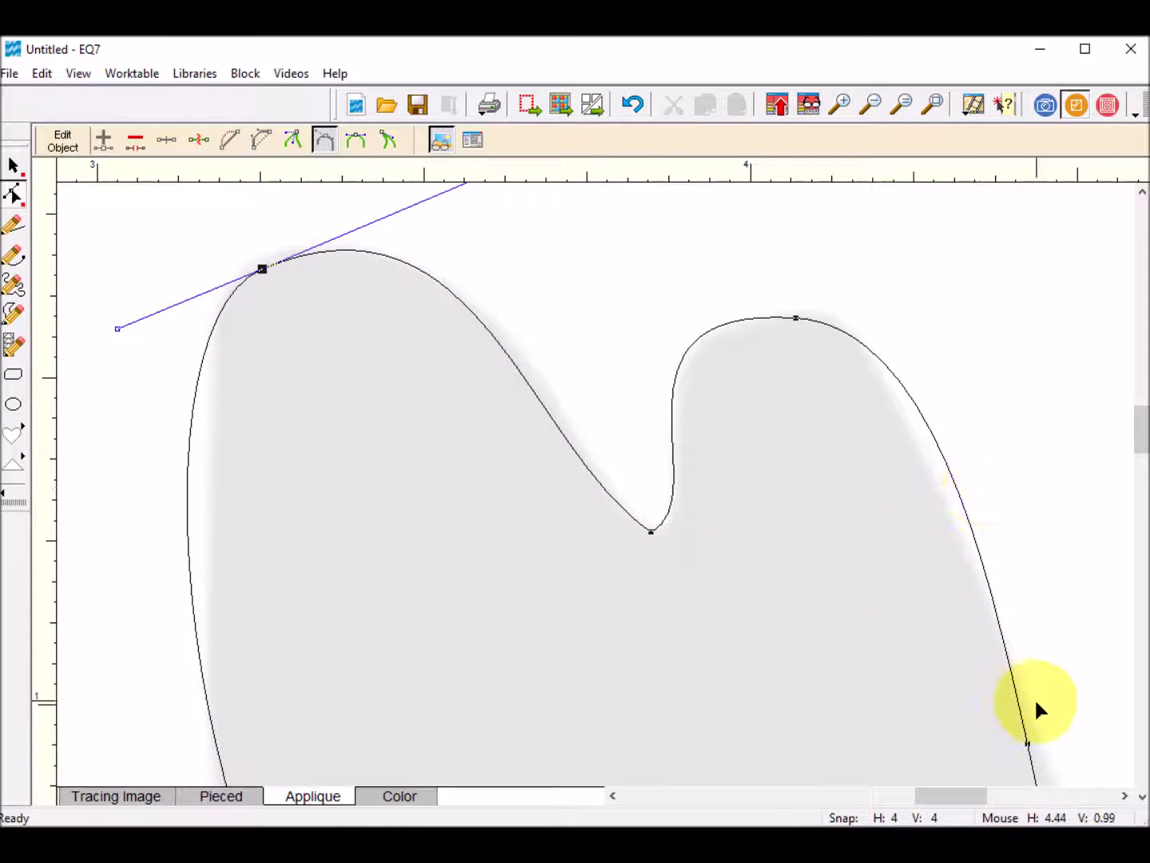
Step: Fit the front ear's outer curve to the silhouette by adjusting its lower node and the curve handles at both ends
{"action": "left_click_drag", "start_coordinate": [1028, 745], "coordinate": [1035, 744]}
{"action": "left_click_drag", "start_coordinate": [991, 550], "coordinate": [962, 535]}
{"action": "left_click", "coordinate": [799, 319]}
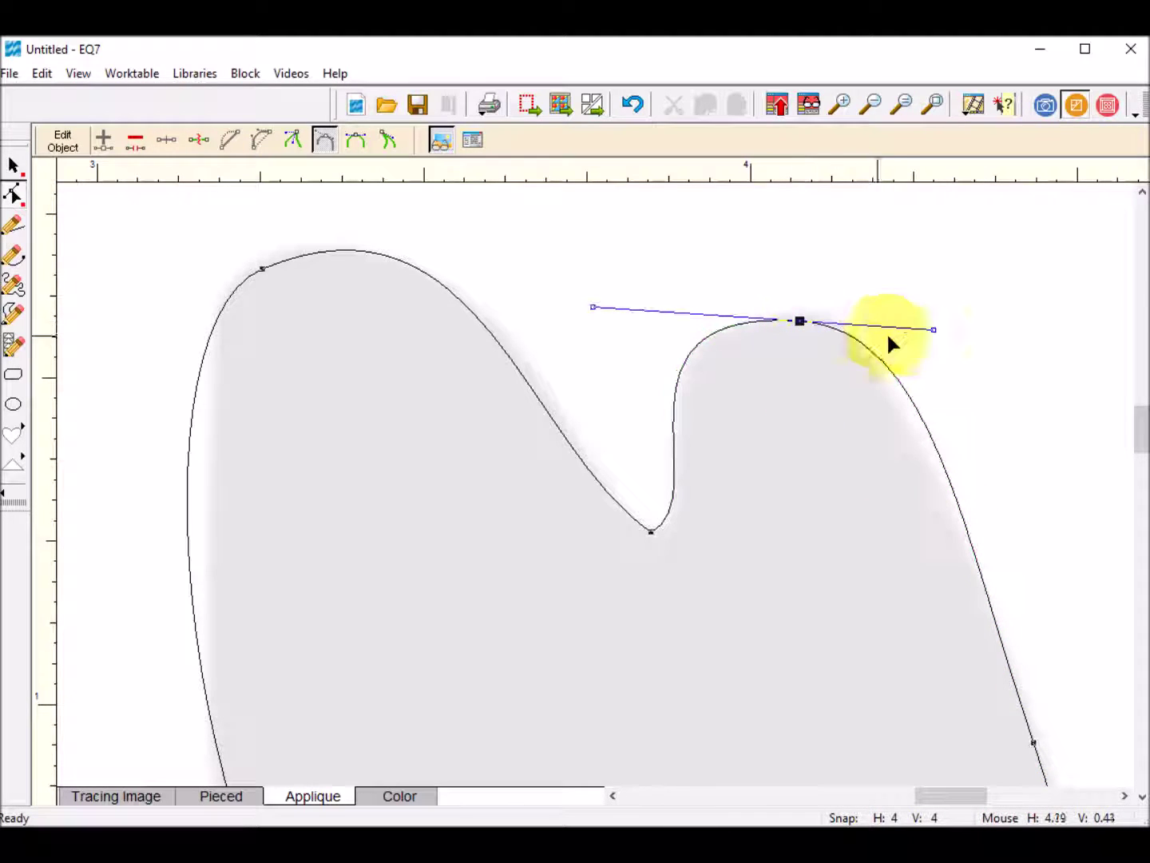
{"action": "left_click_drag", "start_coordinate": [932, 329], "coordinate": [900, 334]}
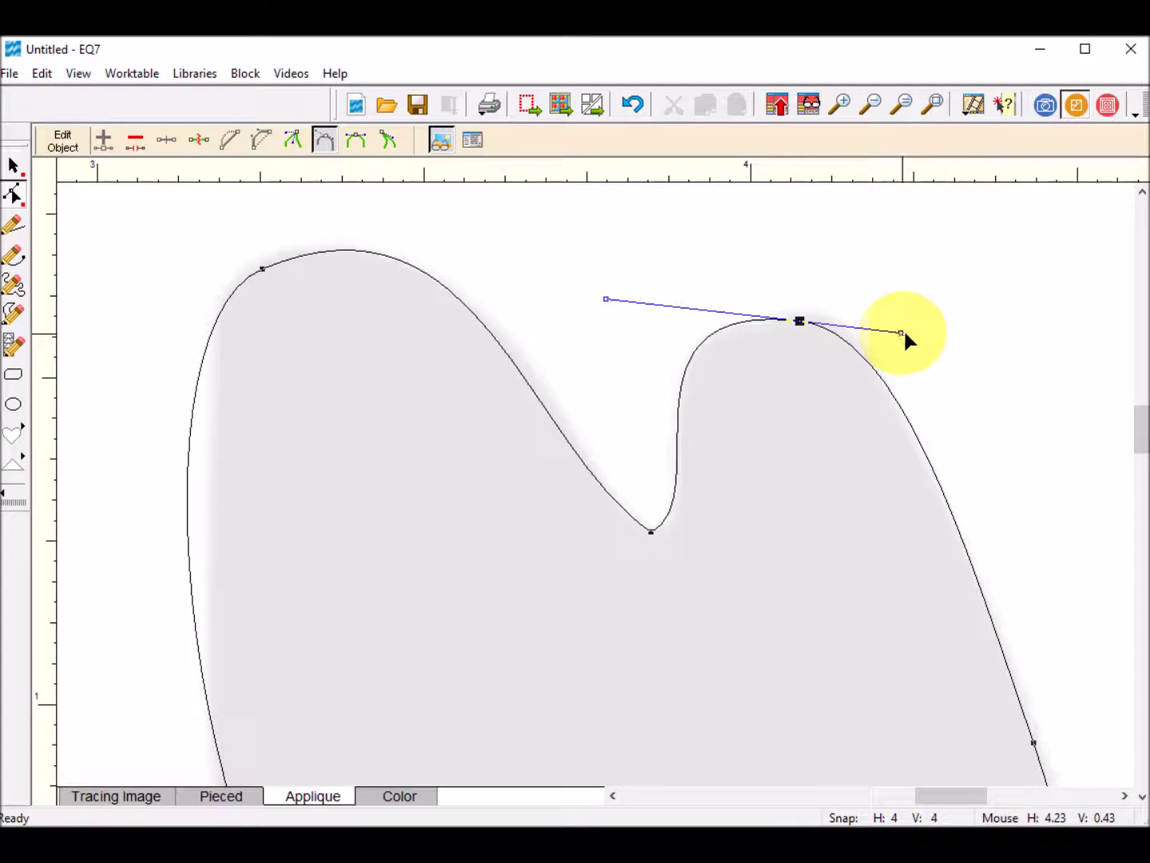
{"action": "left_click", "coordinate": [970, 299]}
Step: Fine-tune the notch node between the ears and return to the whole-block view
{"action": "left_click", "coordinate": [650, 523]}
{"action": "left_click_drag", "start_coordinate": [651, 523], "coordinate": [653, 530]}
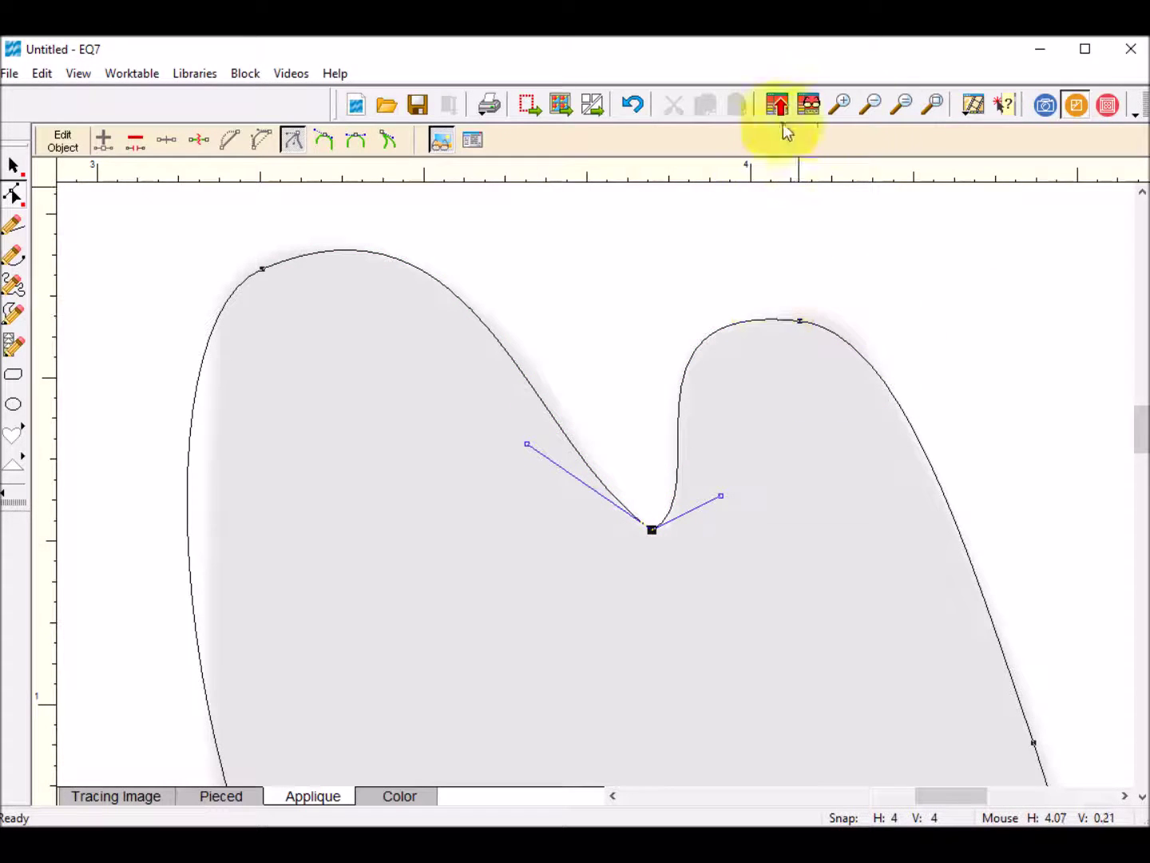
{"action": "left_click", "coordinate": [896, 110]}
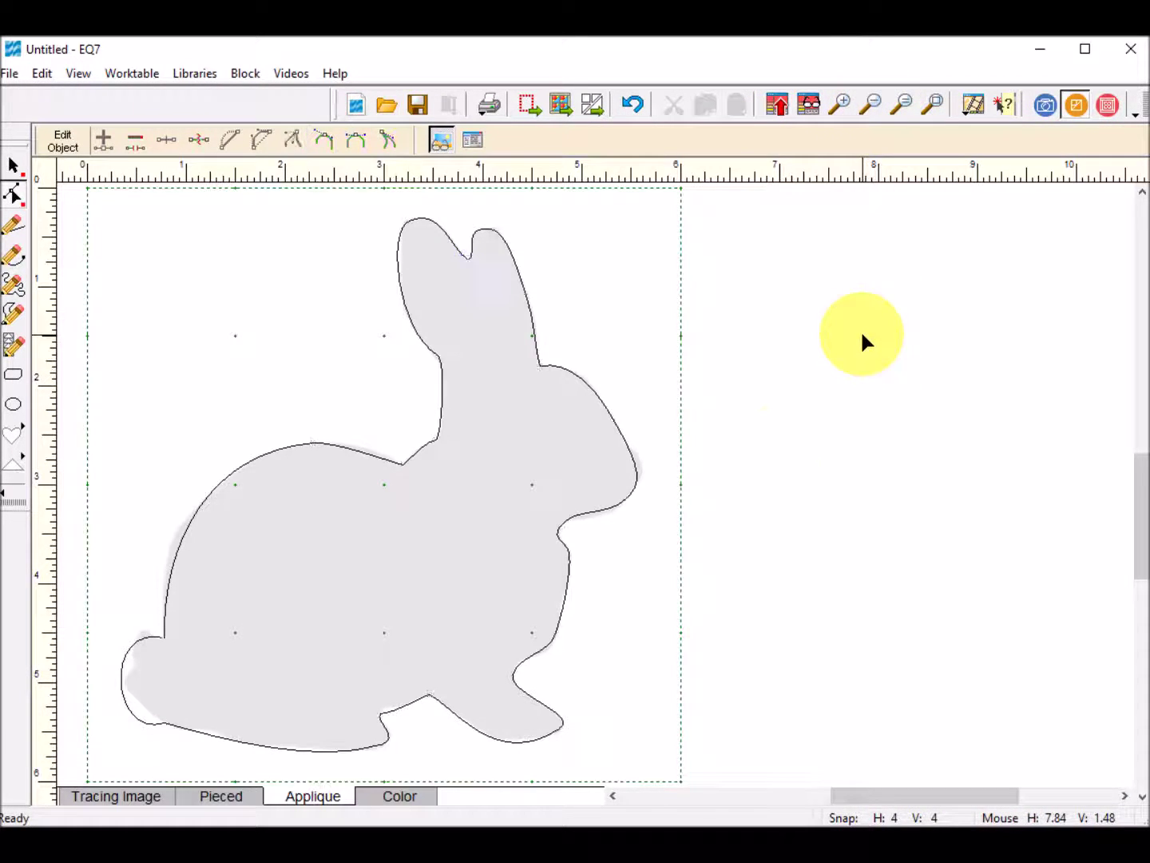
Step: Color the block background with the peach basketweave fabric and the rabbit with the brown fabric
{"action": "left_click", "coordinate": [406, 802]}
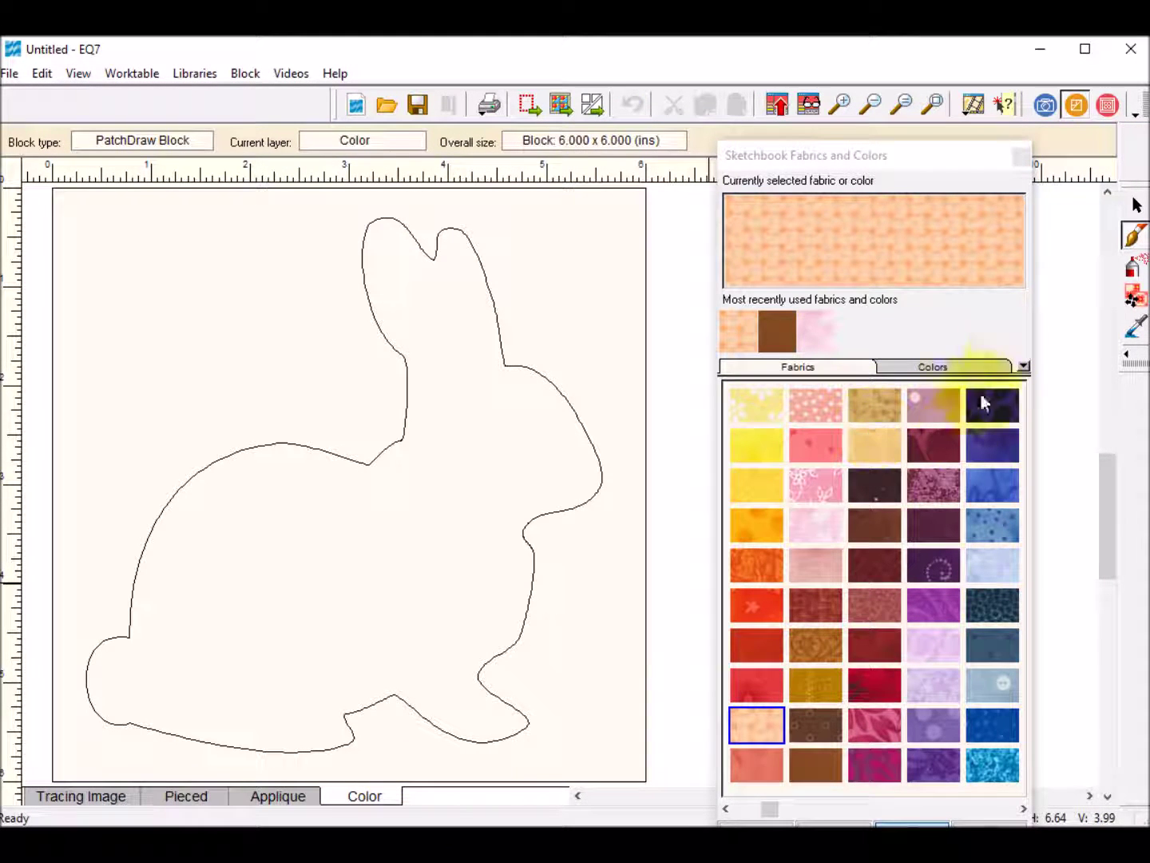
{"action": "left_click", "coordinate": [866, 258]}
{"action": "left_click", "coordinate": [335, 234]}
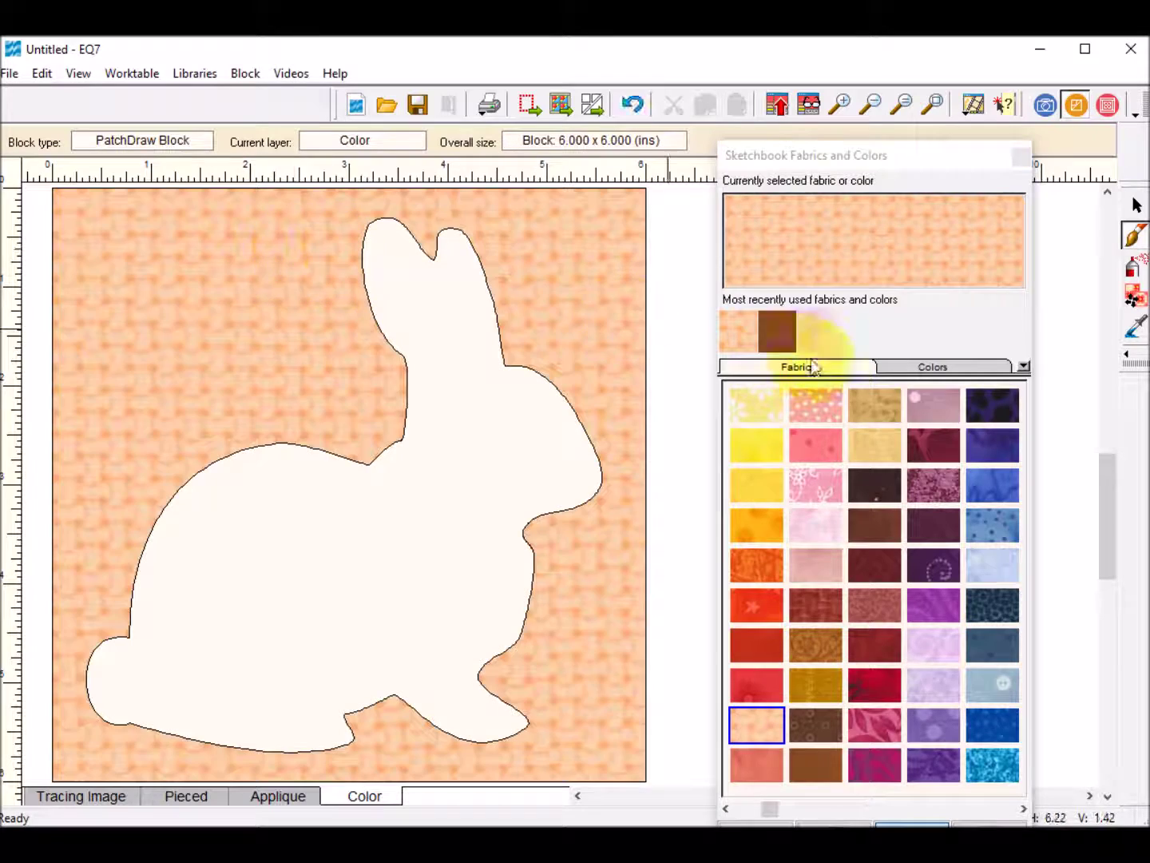
{"action": "left_click", "coordinate": [778, 329]}
{"action": "left_click", "coordinate": [349, 426]}
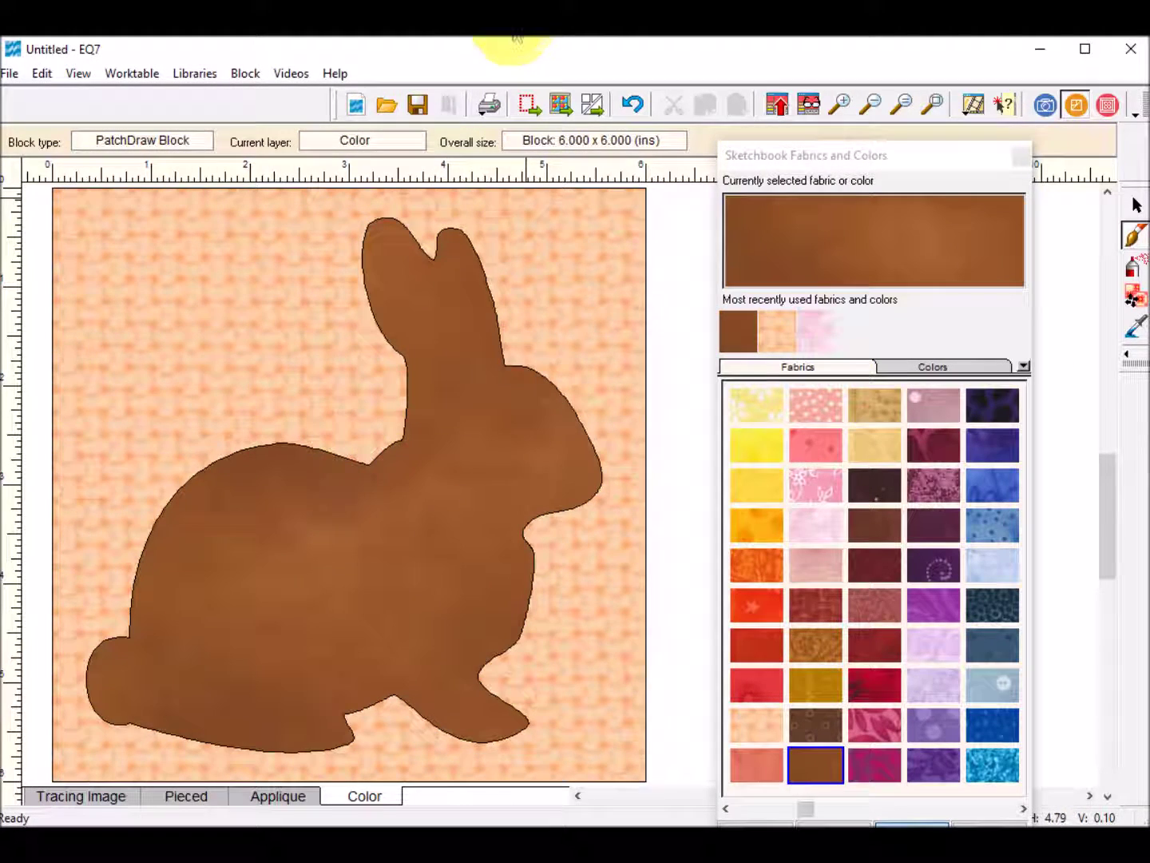